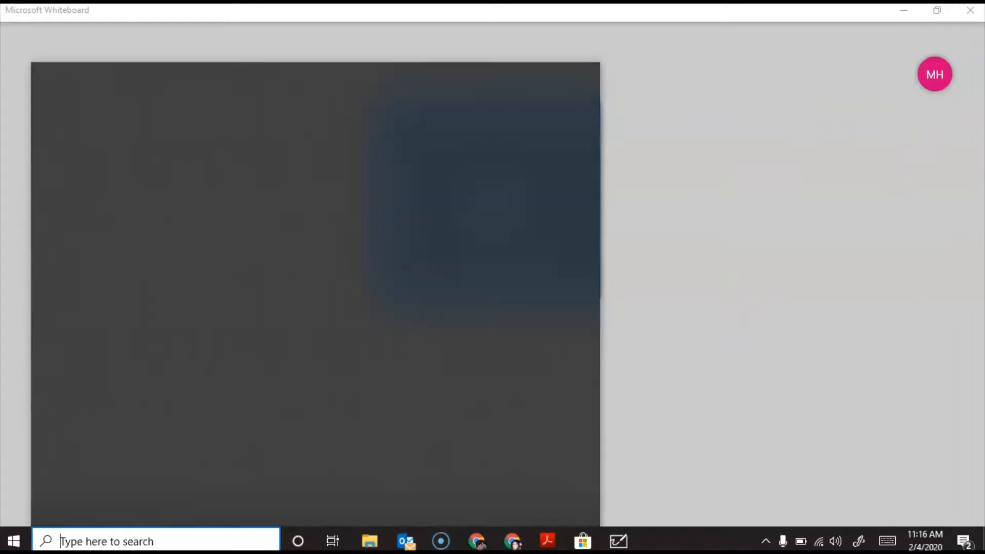
# Search Windows for "microsoft white" and open the Microsoft Whiteboard app.
pyautogui.write('micros')
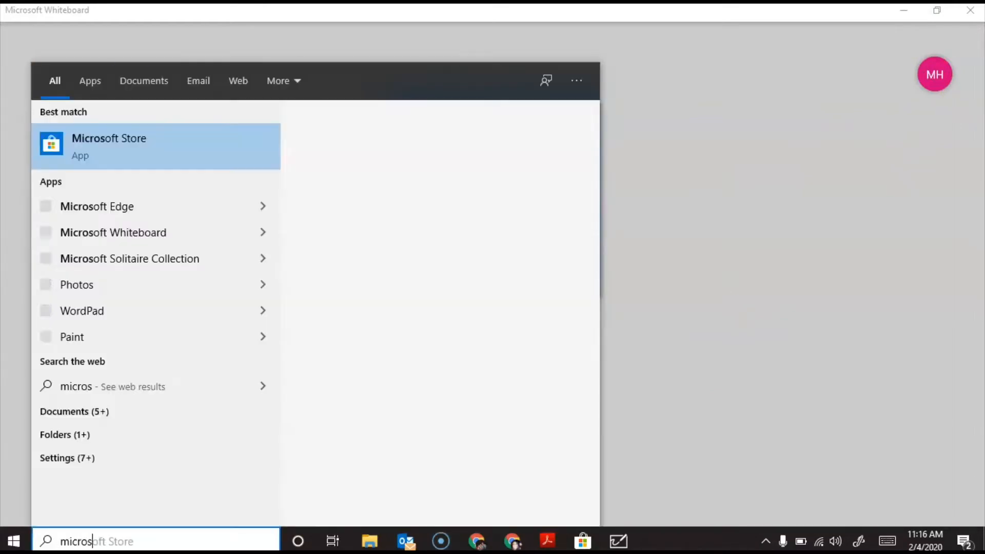
pyautogui.write('oft ')
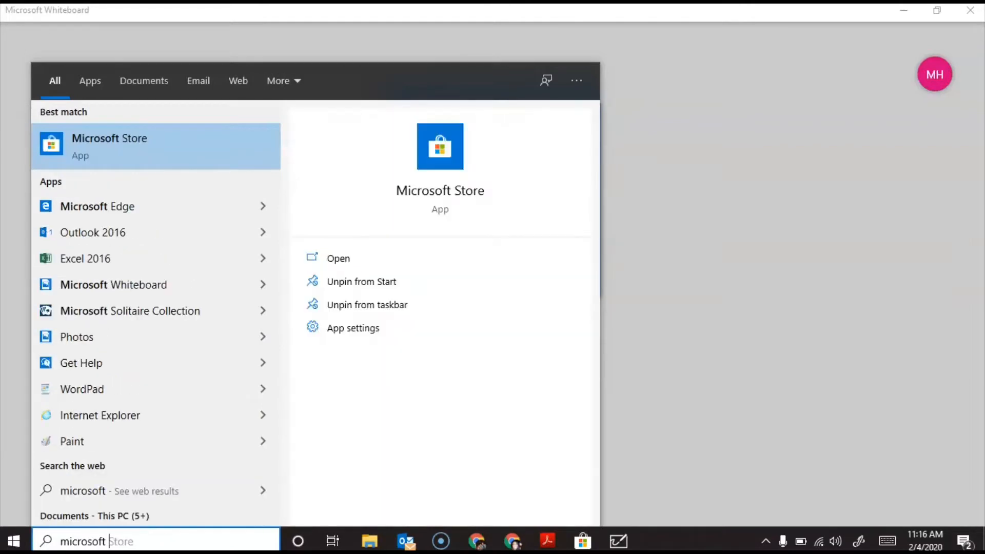
pyautogui.write('white')
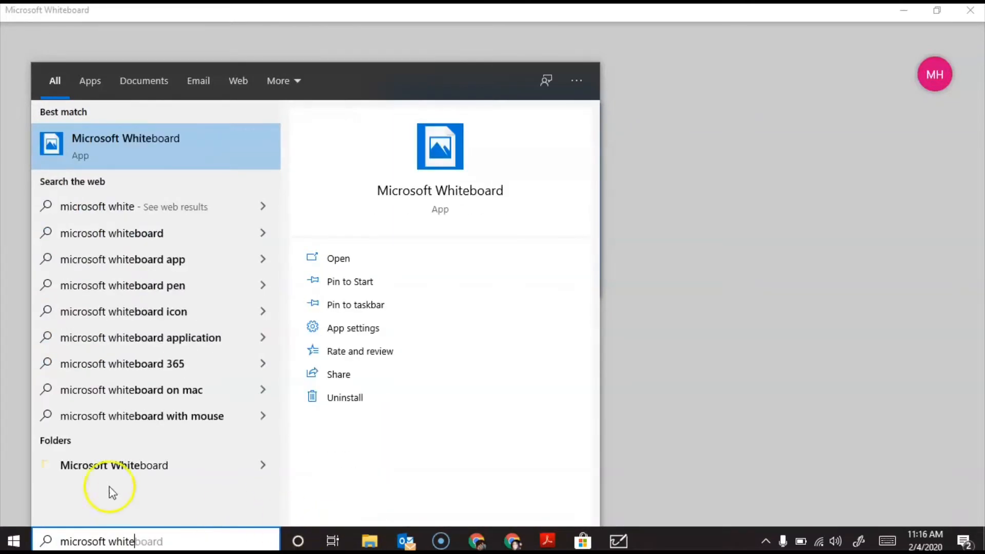
pyautogui.click(183, 148)
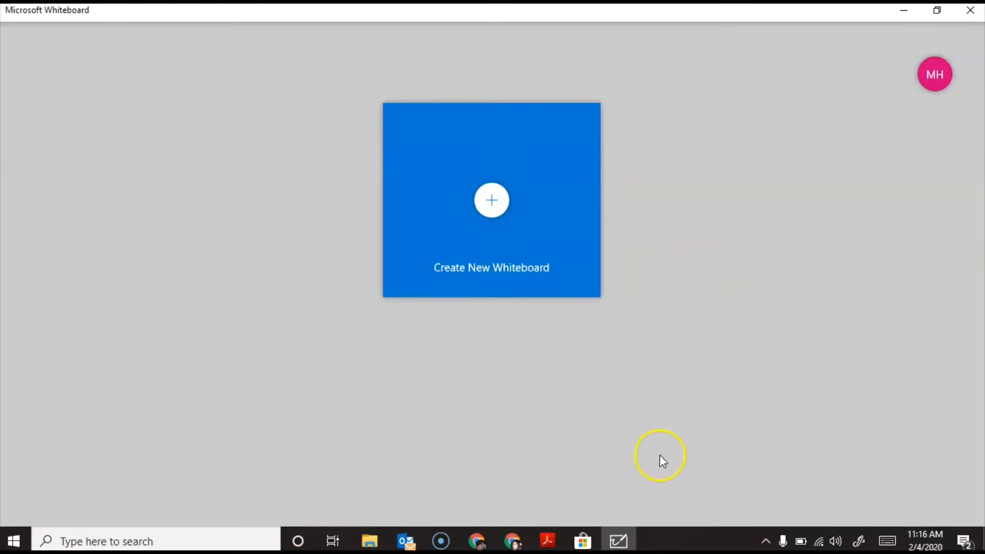
# Launch Whiteboard from its Microsoft Store page and create a new whiteboard.
pyautogui.click(582, 541)
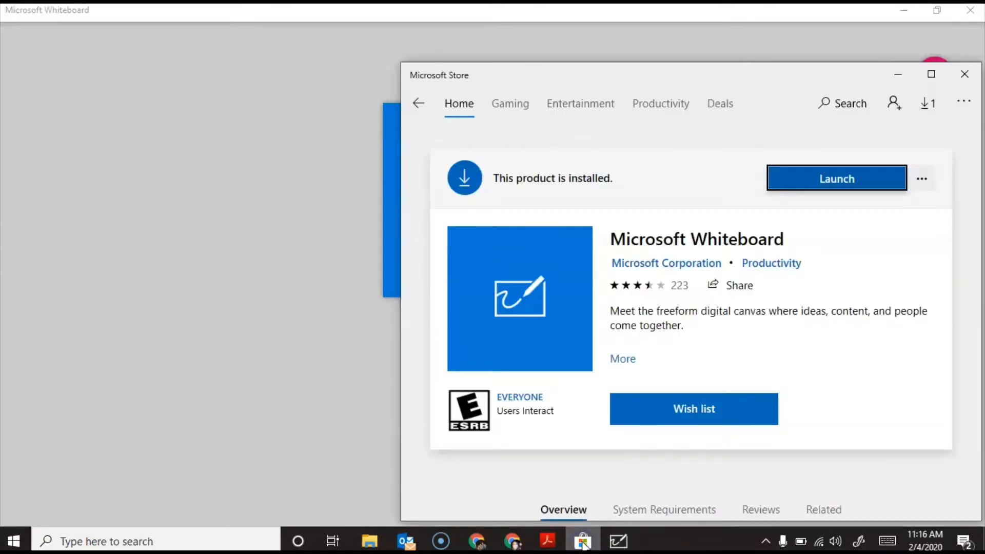
pyautogui.click(837, 179)
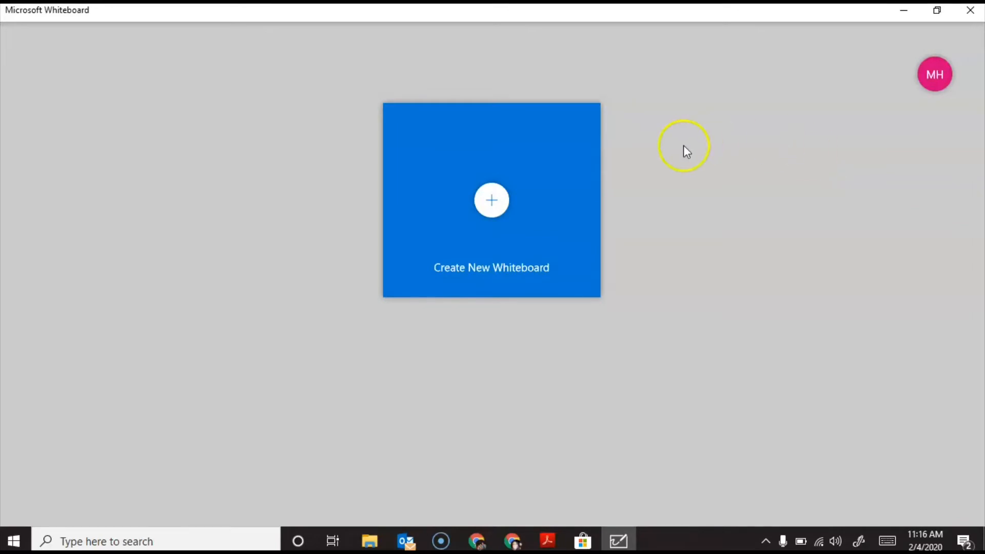
pyautogui.click(490, 203)
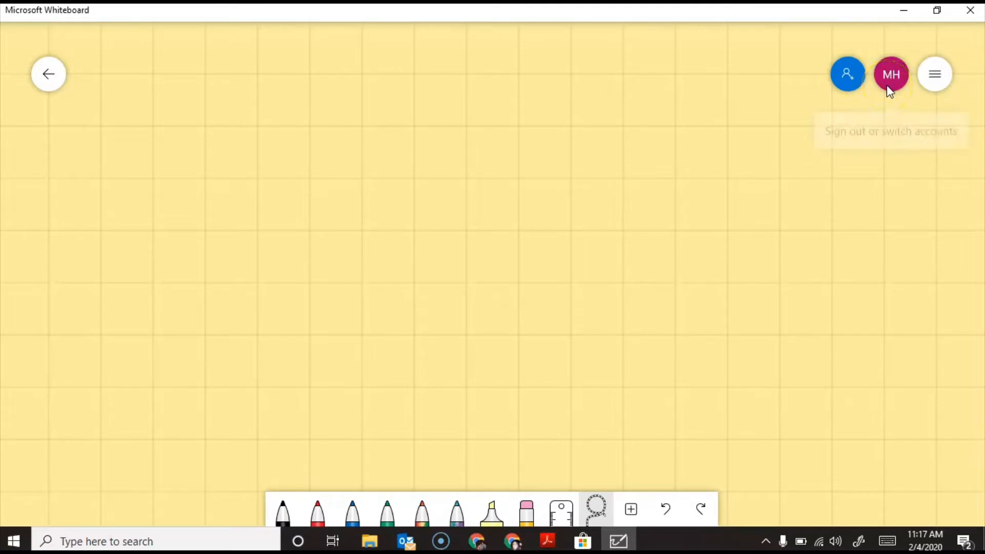
# View the suggested contacts for inviting collaborators, and open the shared board "Join this Whiteboard!" from the board overview.
pyautogui.click(847, 76)
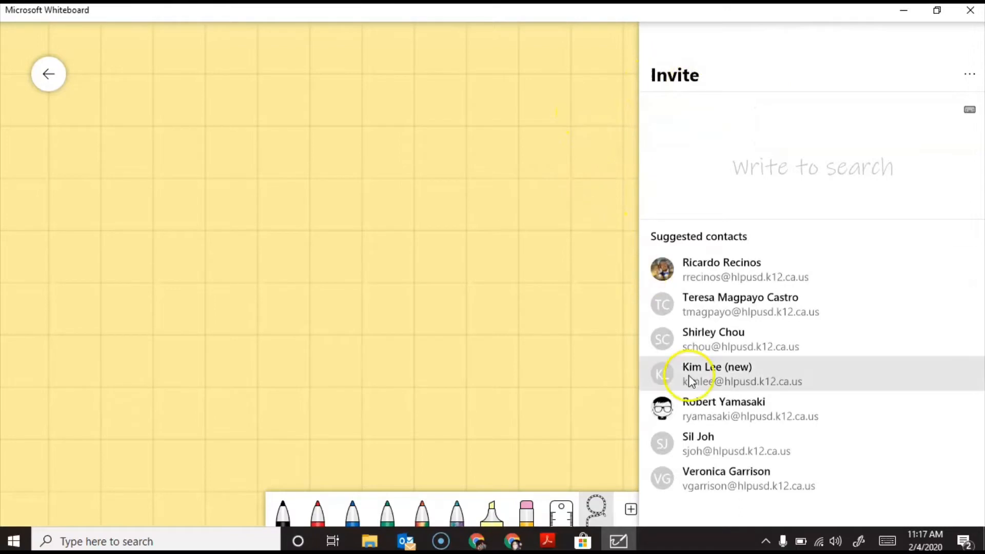
pyautogui.click(501, 298)
pyautogui.click(44, 82)
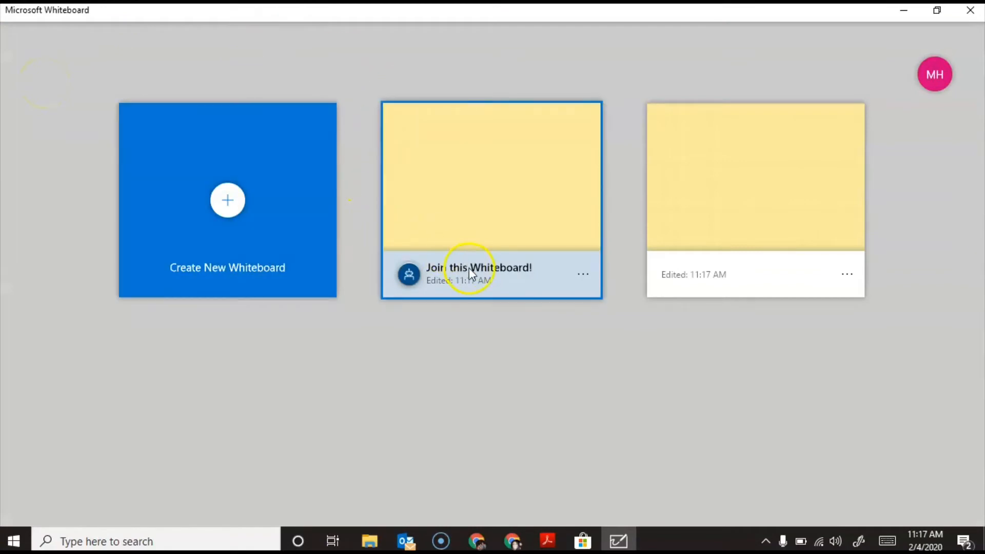
pyautogui.click(476, 279)
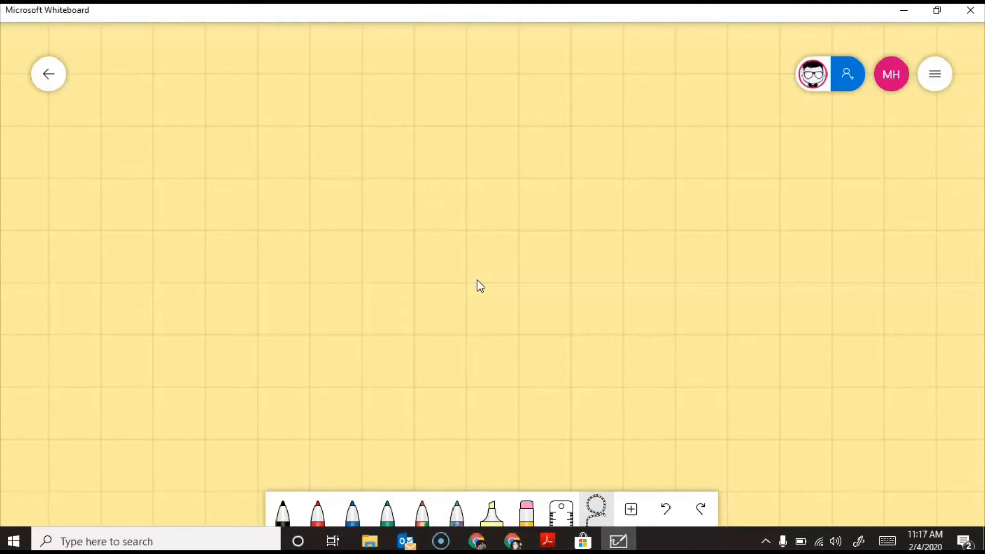
# Turn off the Active pen setting and pan around the blank canvas.
pyautogui.click(935, 81)
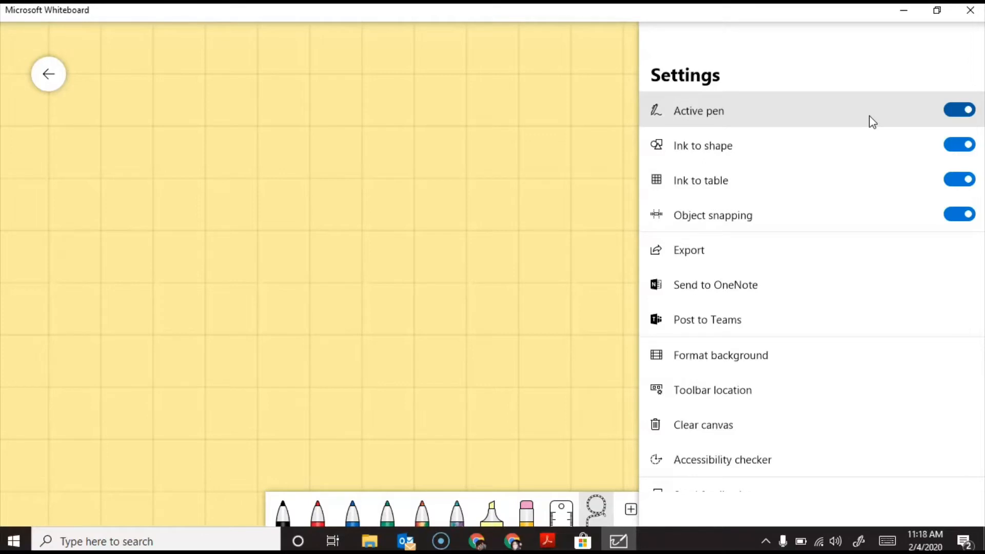
pyautogui.click(873, 122)
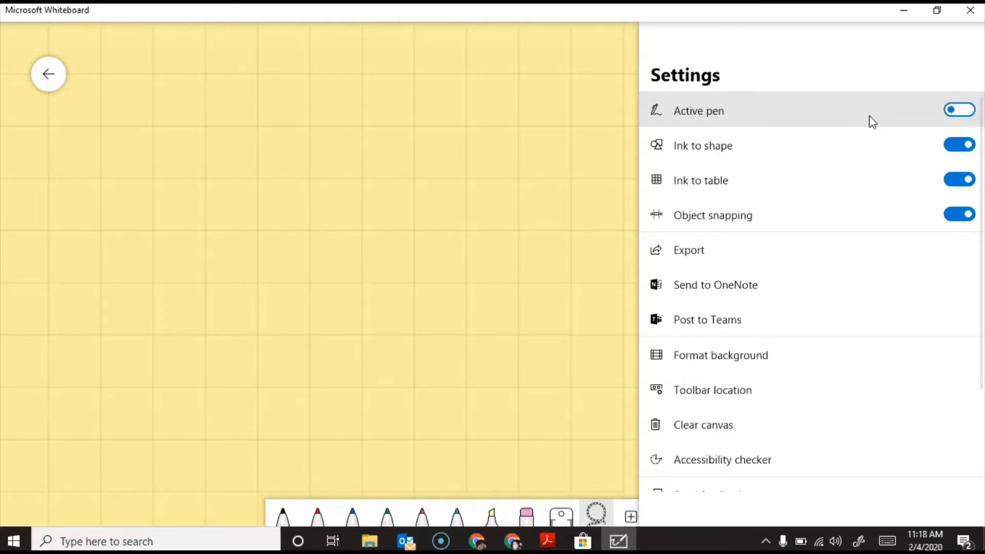
pyautogui.click(590, 228)
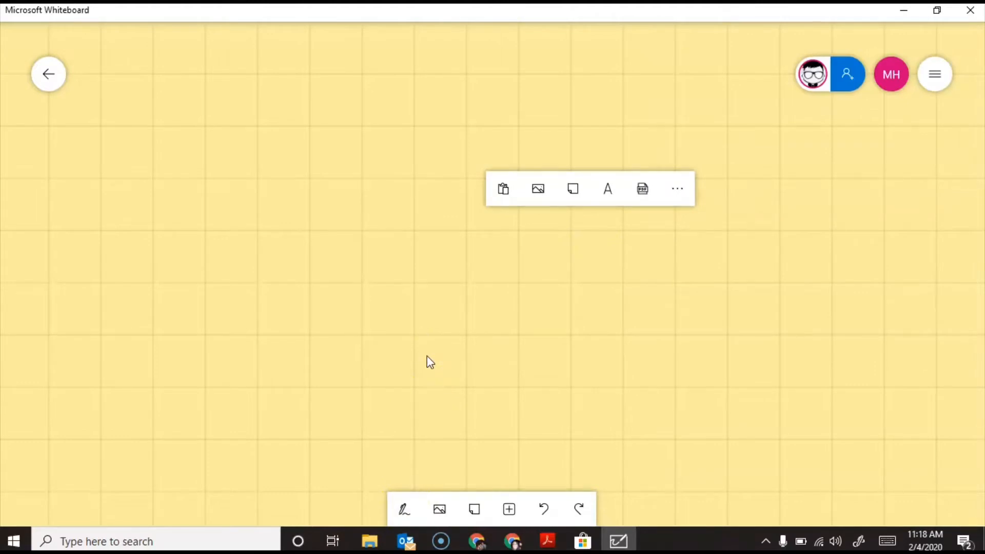
pyautogui.scroll(2, 427, 356)
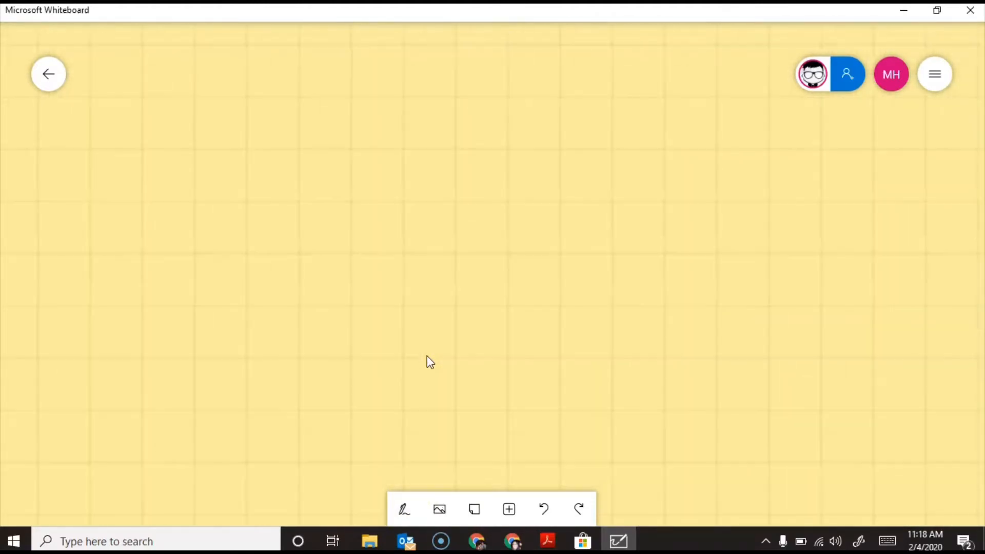
pyautogui.scroll(-2, 427, 356)
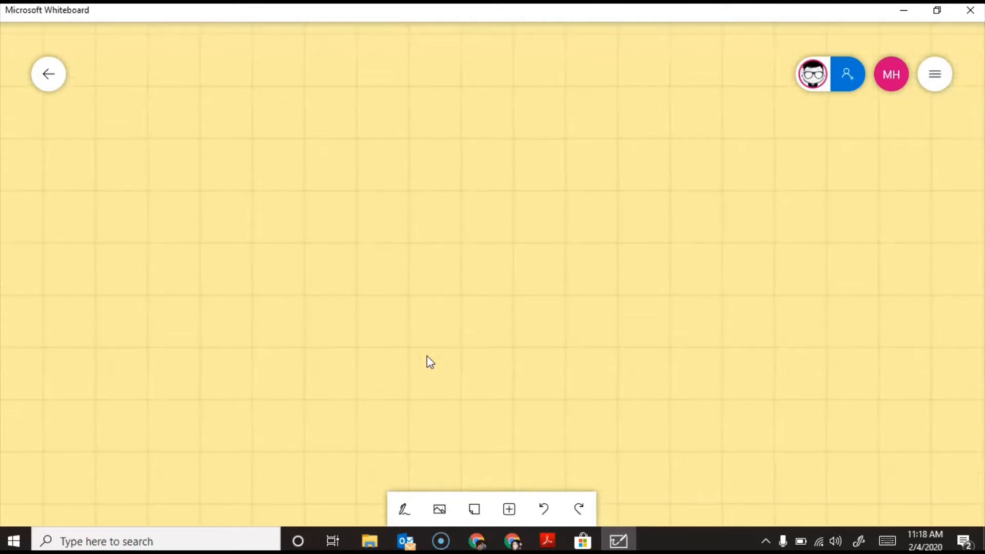
pyautogui.scroll(1, 430, 362)
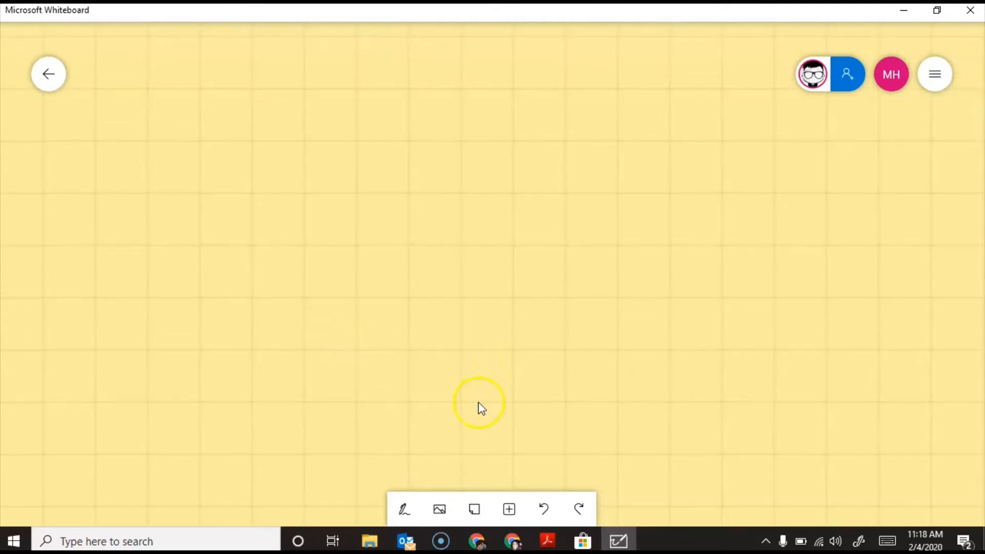
# Draw a large zigzag with the black pen in the middle of the canvas, and leave inking mode.
pyautogui.click(405, 509)
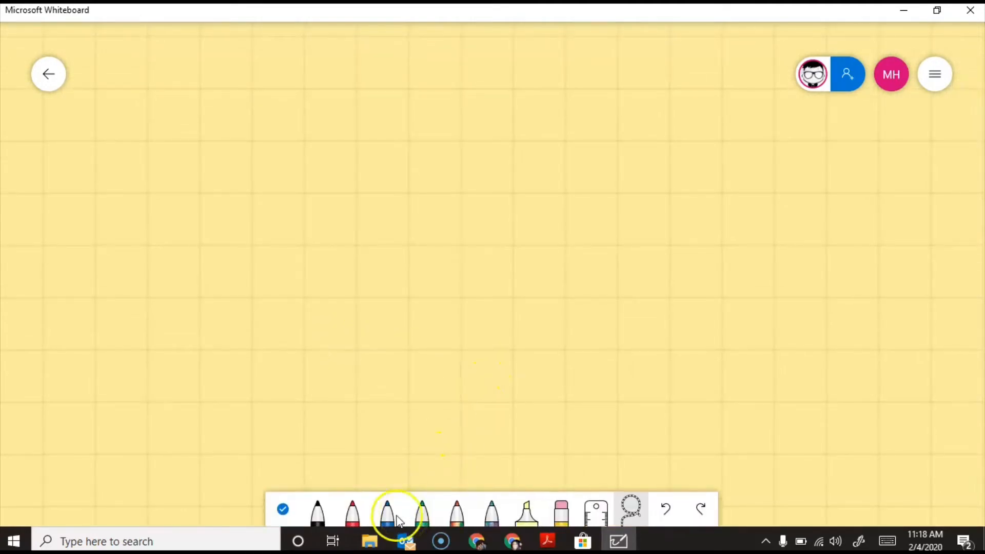
pyautogui.click(318, 512)
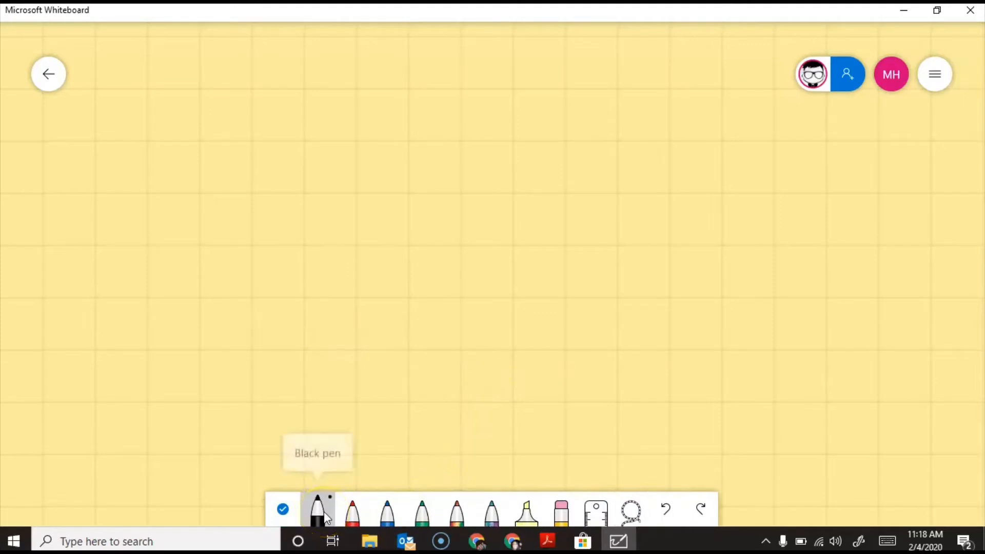
pyautogui.moveTo(380, 236)
pyautogui.mouseDown()
pyautogui.moveTo(379, 336)
pyautogui.moveTo(485, 280)
pyautogui.moveTo(541, 222)
pyautogui.mouseUp()
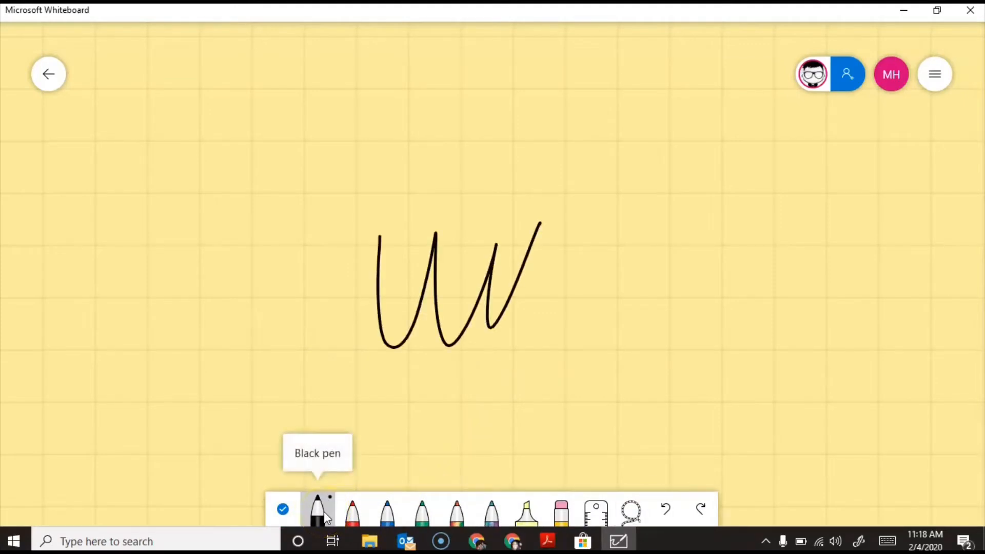
pyautogui.click(283, 509)
pyautogui.moveTo(461, 329)
pyautogui.mouseDown()
pyautogui.moveTo(495, 225)
pyautogui.moveTo(448, 287)
pyautogui.mouseUp()
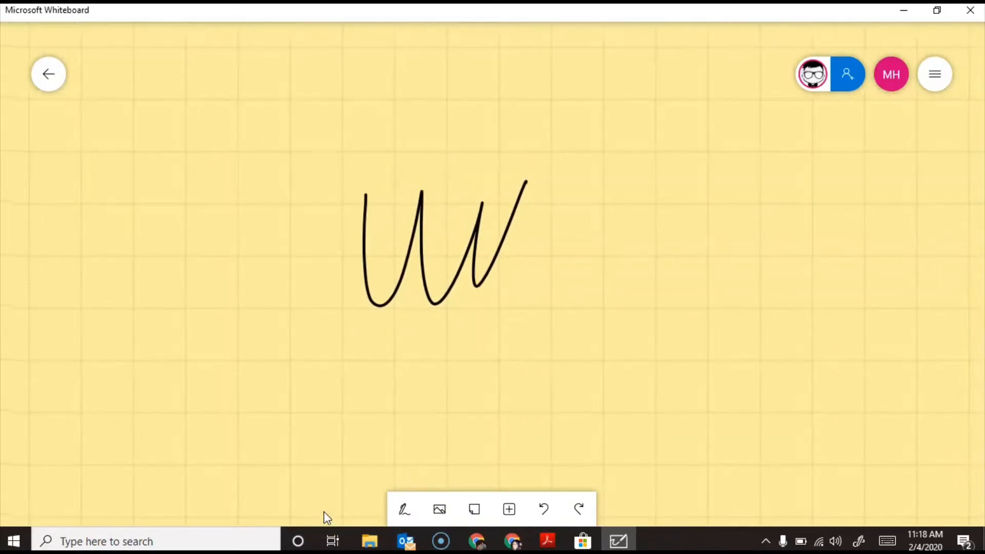
# Turn on Active pen and draw a smaller black zigzag at the lower right of the first one.
pyautogui.click(935, 75)
pyautogui.click(959, 110)
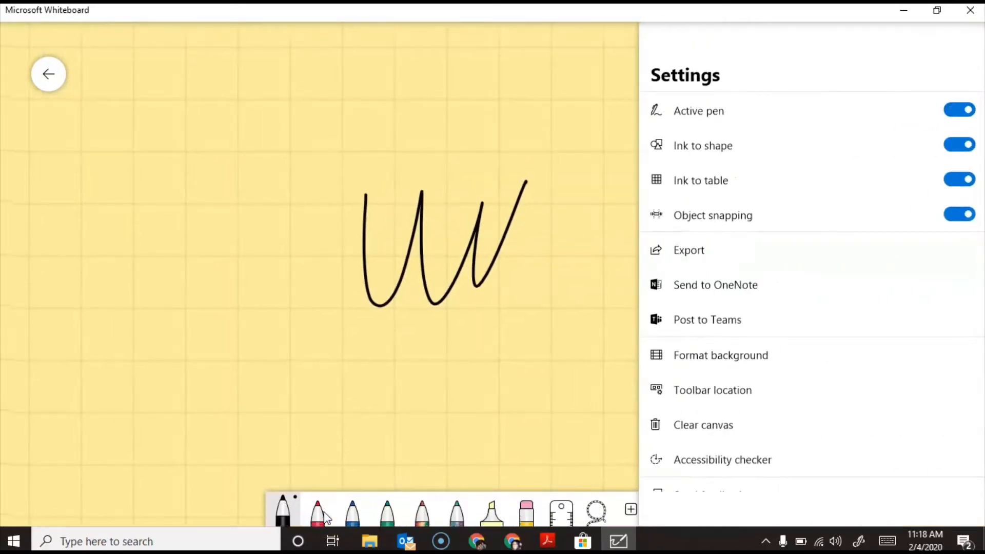
pyautogui.click(324, 512)
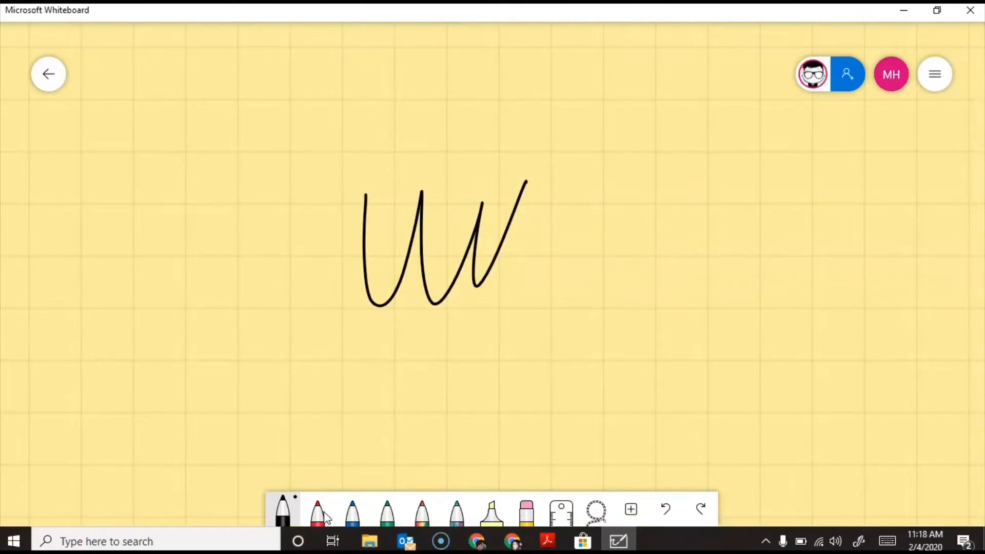
pyautogui.moveTo(547, 305); pyautogui.dragTo(653, 305)
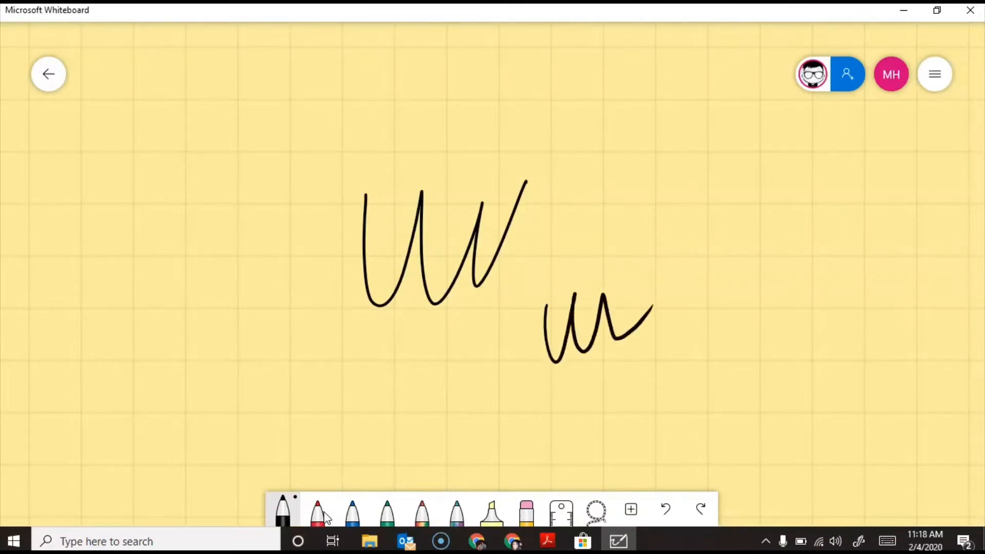
pyautogui.moveTo(493, 277)
pyautogui.mouseDown()
pyautogui.moveTo(613, 280)
pyautogui.moveTo(562, 256)
pyautogui.moveTo(511, 262)
pyautogui.mouseUp()
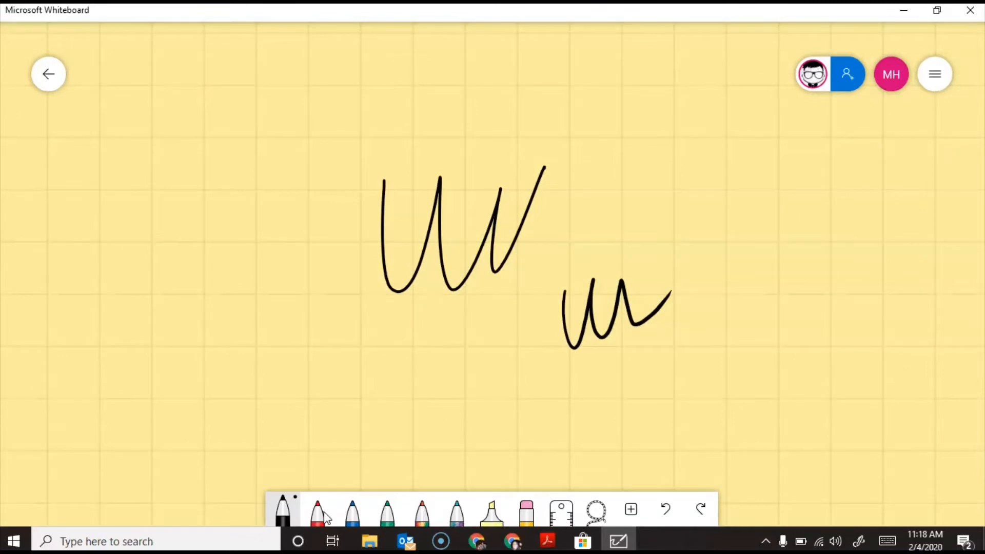
# Turn off Active pen and draw looping black scribbles below the two zigzags.
pyautogui.click(935, 74)
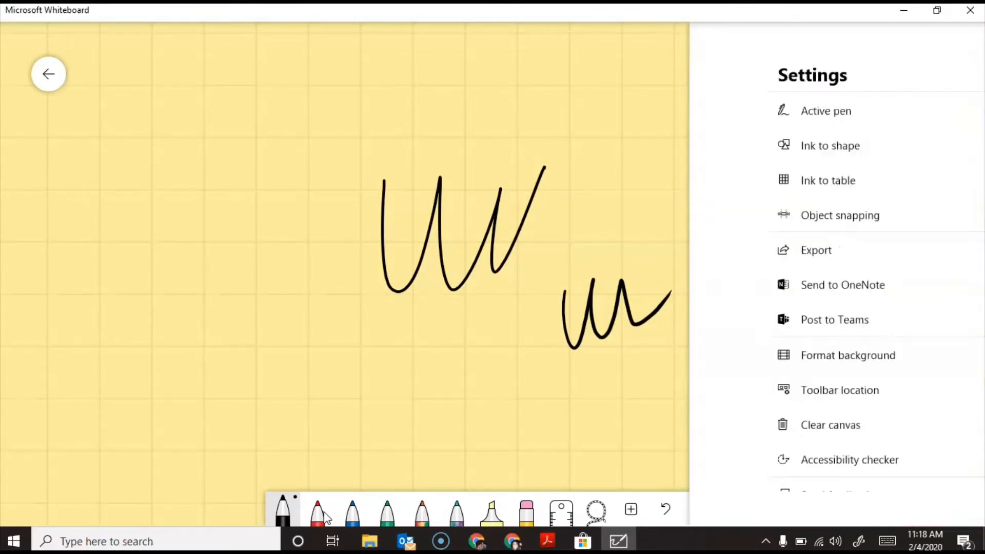
pyautogui.click(960, 110)
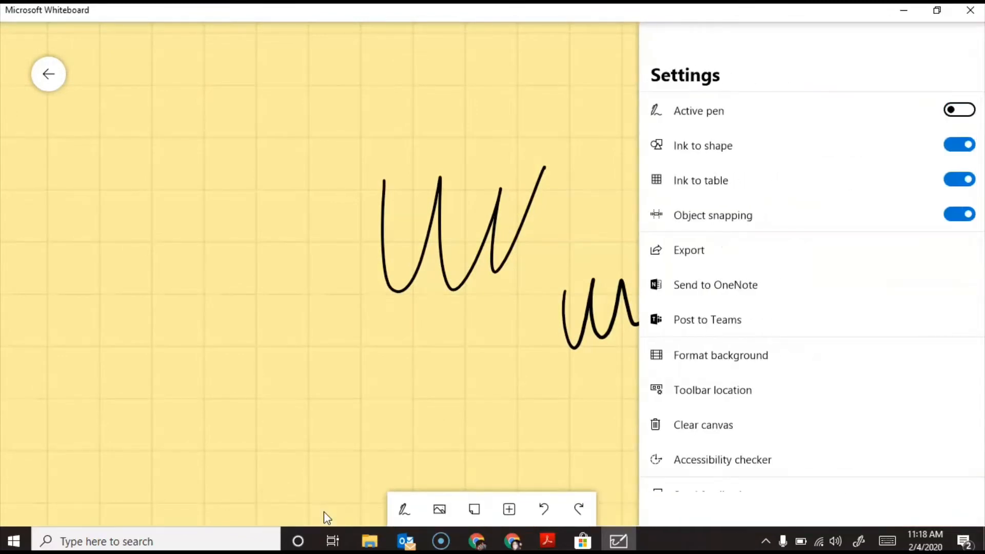
pyautogui.moveTo(328, 308)
pyautogui.mouseDown()
pyautogui.moveTo(364, 239)
pyautogui.moveTo(373, 246)
pyautogui.moveTo(411, 215)
pyautogui.moveTo(402, 214)
pyautogui.mouseUp()
pyautogui.click(404, 509)
pyautogui.moveTo(402, 381)
pyautogui.mouseDown()
pyautogui.moveTo(379, 365)
pyautogui.moveTo(411, 369)
pyautogui.moveTo(457, 302)
pyautogui.mouseUp()
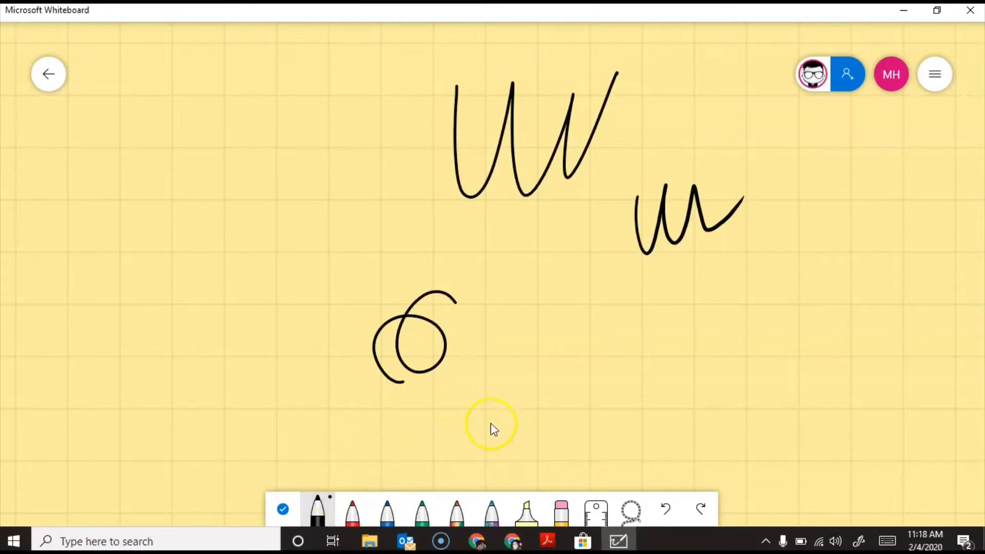
pyautogui.moveTo(490, 424)
pyautogui.mouseDown()
pyautogui.moveTo(614, 385)
pyautogui.moveTo(688, 344)
pyautogui.moveTo(750, 354)
pyautogui.moveTo(747, 380)
pyautogui.moveTo(725, 403)
pyautogui.moveTo(711, 310)
pyautogui.moveTo(796, 265)
pyautogui.moveTo(763, 390)
pyautogui.moveTo(744, 400)
pyautogui.moveTo(715, 375)
pyautogui.moveTo(732, 362)
pyautogui.mouseUp()
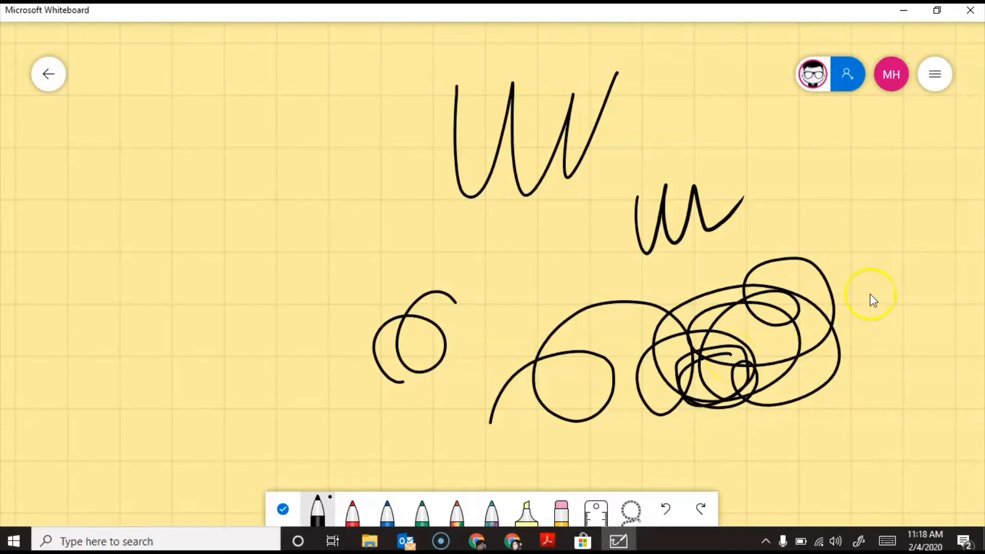
# Review the Ink to shape setting and draw a large square to the left of the scribbles for conversion.
pyautogui.click(931, 89)
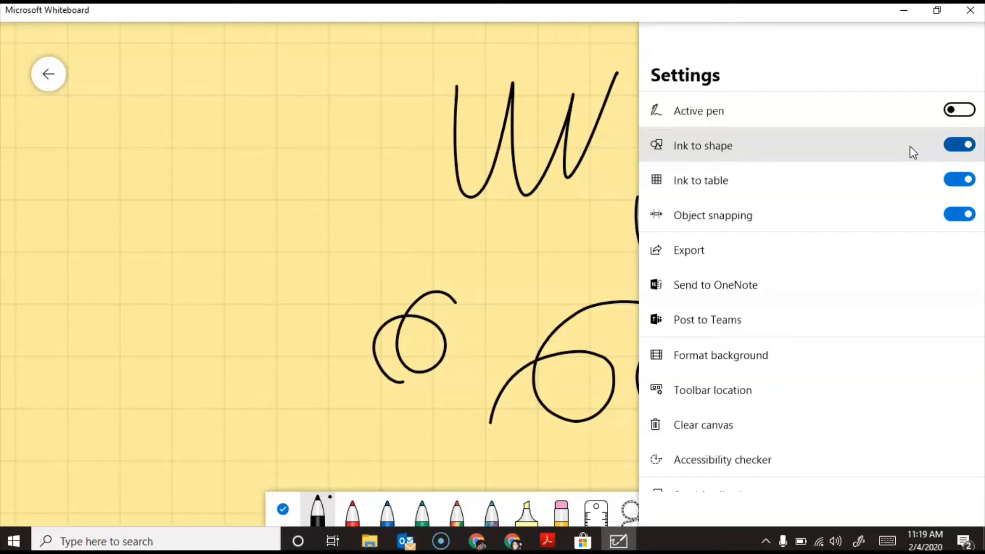
pyautogui.click(556, 274)
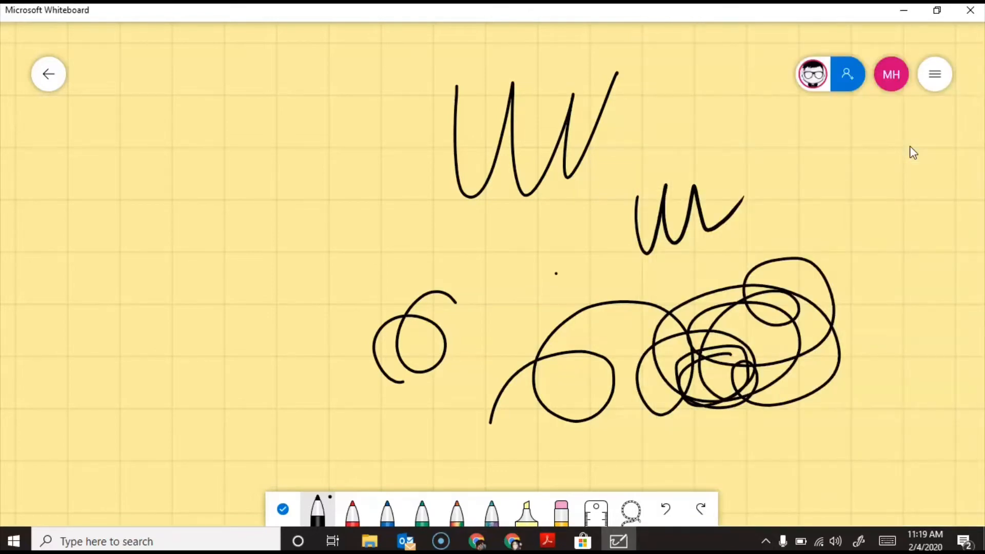
pyautogui.moveTo(28, 192)
pyautogui.mouseDown()
pyautogui.moveTo(29, 318)
pyautogui.moveTo(216, 425)
pyautogui.moveTo(237, 237)
pyautogui.moveTo(54, 194)
pyautogui.moveTo(14, 199)
pyautogui.mouseUp()
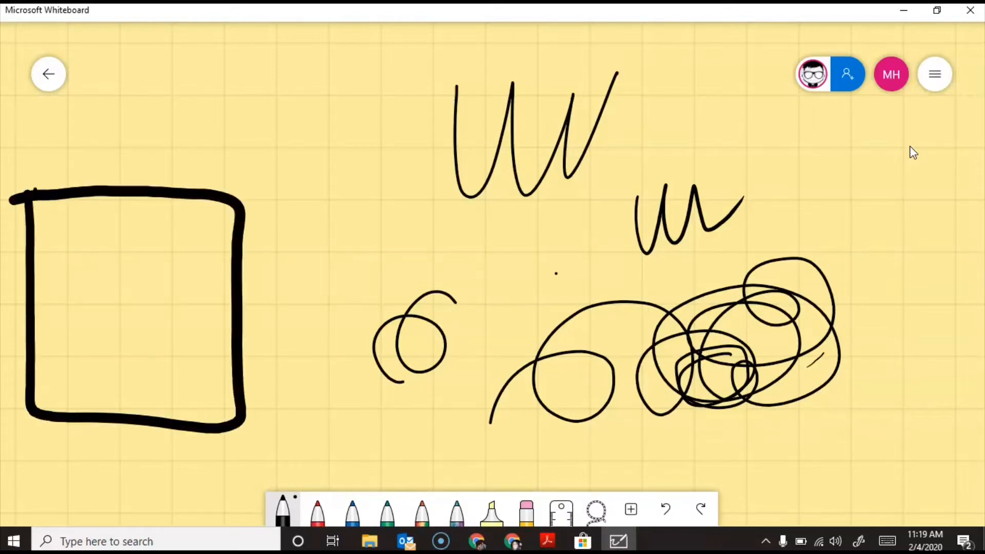
# Erase the zigzags and looping scribbles with the eraser, keeping the converted shapes.
pyautogui.click(527, 510)
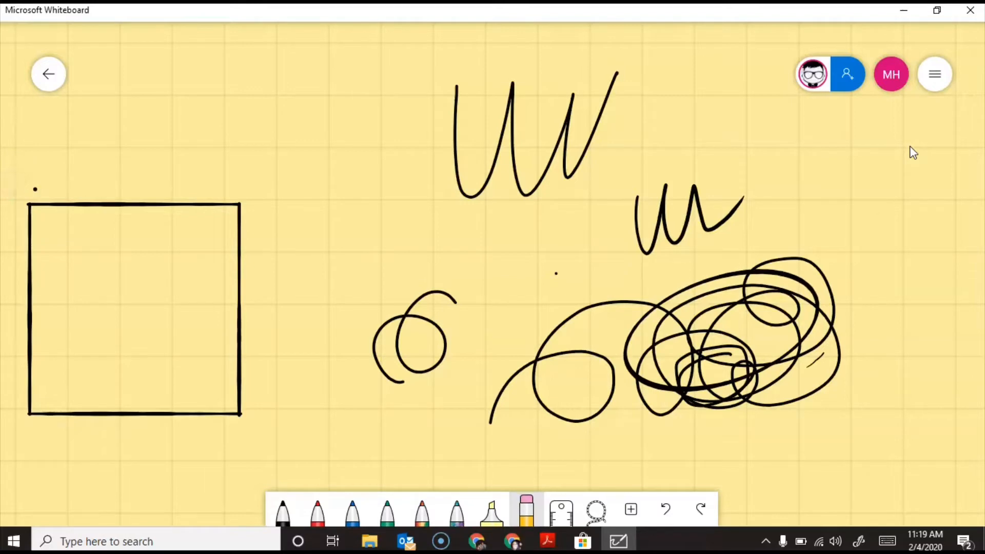
pyautogui.moveTo(411, 339)
pyautogui.mouseDown()
pyautogui.moveTo(479, 264)
pyautogui.moveTo(495, 129)
pyautogui.moveTo(569, 242)
pyautogui.moveTo(752, 242)
pyautogui.moveTo(574, 367)
pyautogui.moveTo(717, 325)
pyautogui.moveTo(561, 378)
pyautogui.moveTo(569, 347)
pyautogui.moveTo(778, 344)
pyautogui.mouseUp()
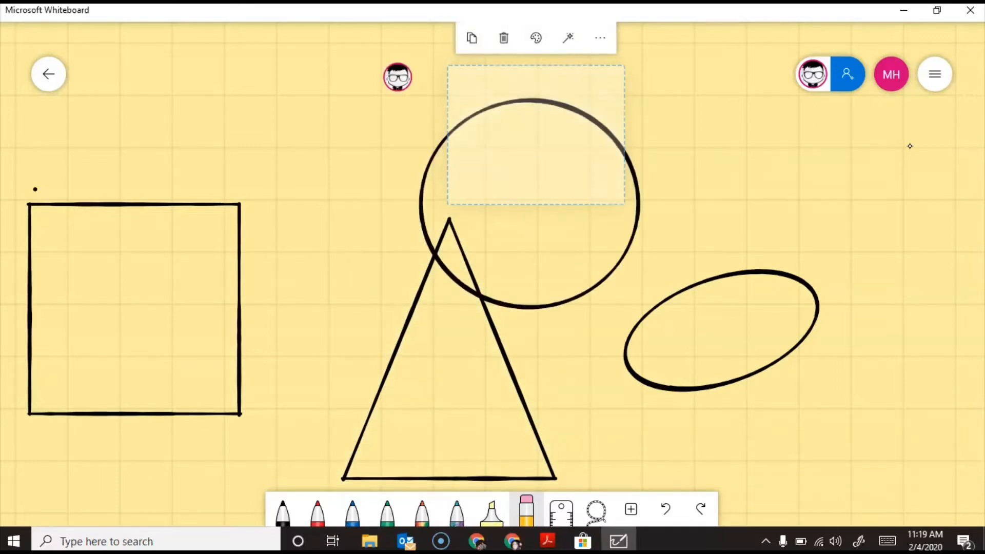
pyautogui.scroll(-5, 910, 146)
pyautogui.scroll(1, 910, 146)
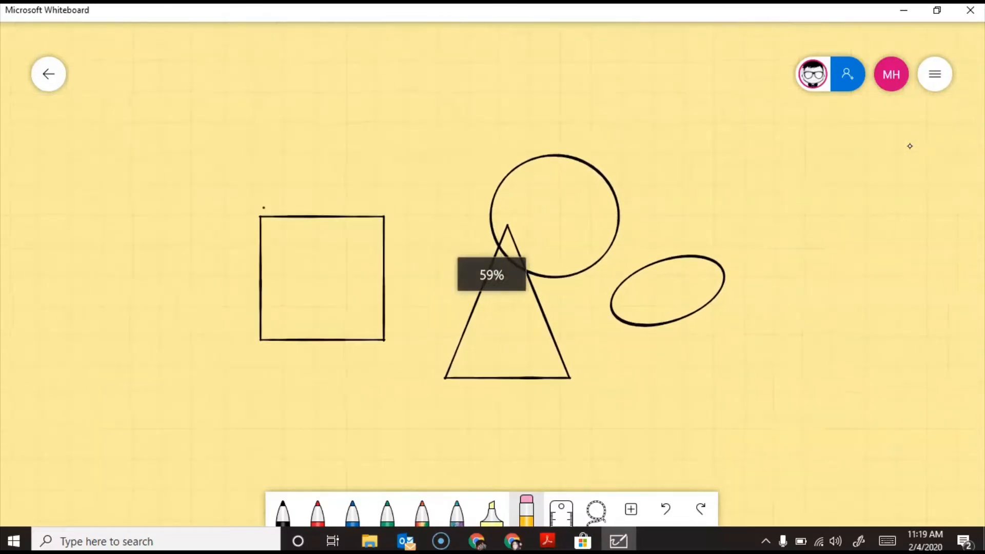
pyautogui.scroll(3, 910, 146)
pyautogui.scroll(-1, 910, 146)
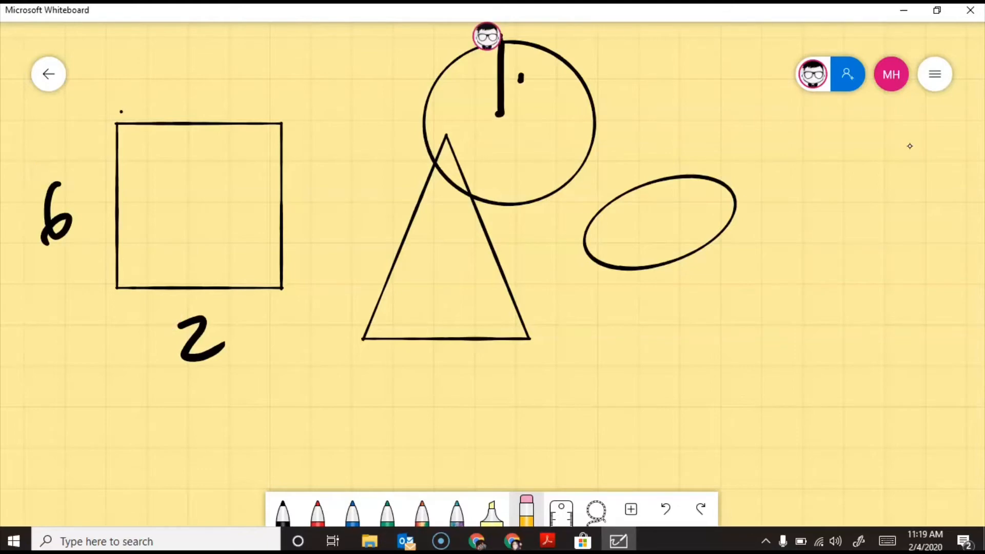
# Handwrite H for the triangle's height inside it and B between dimension marks below its base.
pyautogui.moveTo(434, 263); pyautogui.dragTo(431, 292)
pyautogui.moveTo(446, 265)
pyautogui.mouseDown()
pyautogui.moveTo(443, 292)
pyautogui.moveTo(448, 281)
pyautogui.mouseUp()
pyautogui.moveTo(440, 311); pyautogui.dragTo(441, 334)
pyautogui.moveTo(359, 360); pyautogui.dragTo(358, 384)
pyautogui.moveTo(362, 371); pyautogui.dragTo(392, 365)
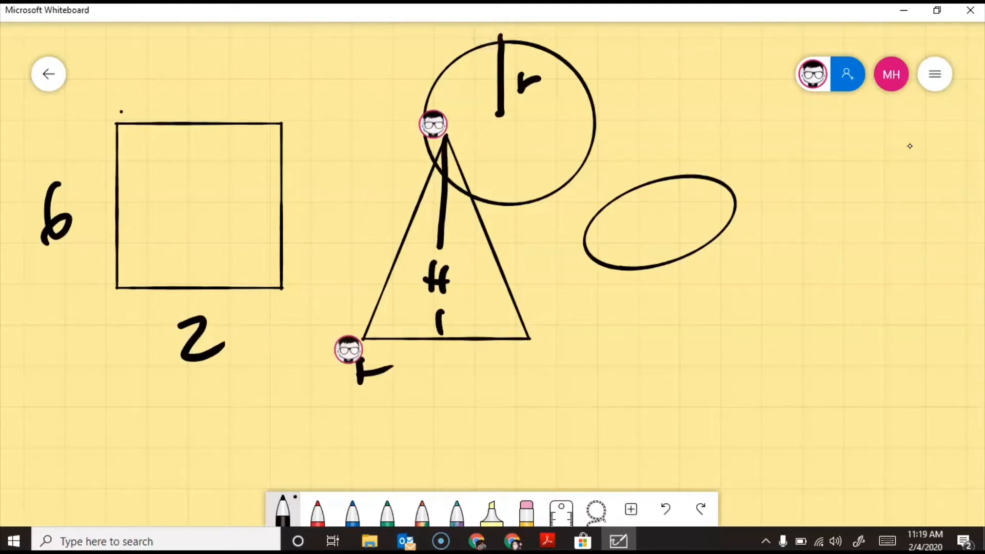
pyautogui.moveTo(527, 349); pyautogui.dragTo(526, 373)
pyautogui.moveTo(427, 363); pyautogui.dragTo(424, 399)
pyautogui.moveTo(509, 366)
pyautogui.mouseDown()
pyautogui.moveTo(519, 364)
pyautogui.moveTo(511, 365)
pyautogui.mouseUp()
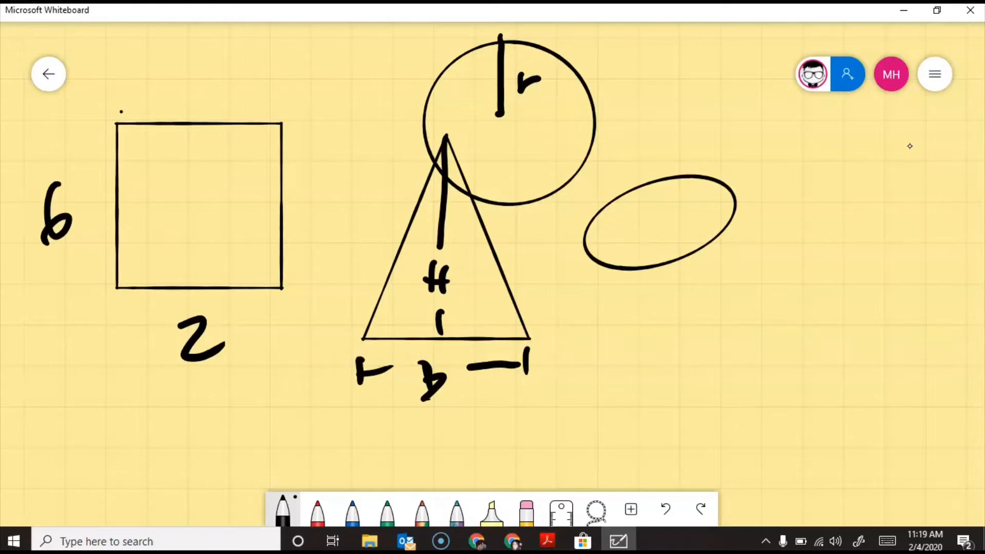
# Review the Ink to table setting and keep it turned on.
pyautogui.click(935, 74)
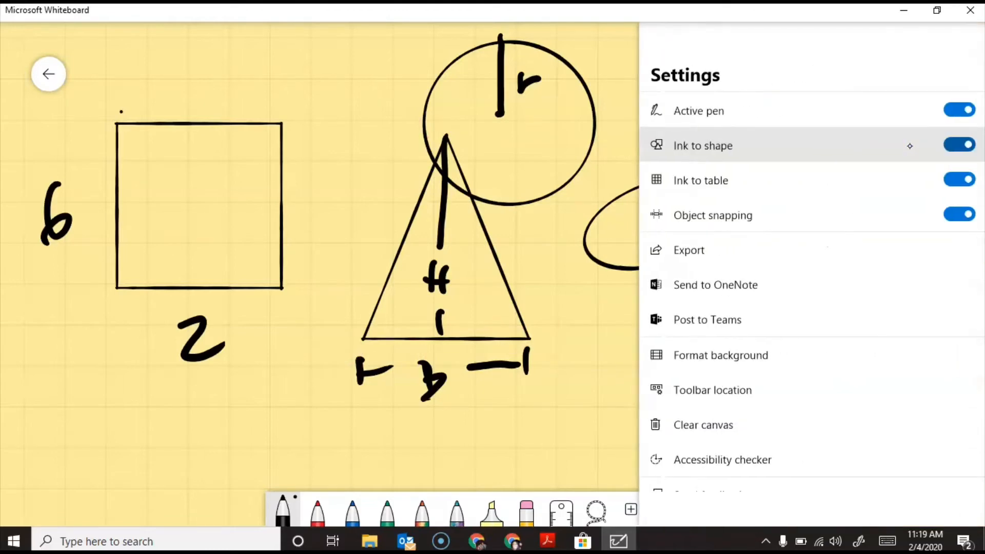
pyautogui.click(959, 179)
pyautogui.click(959, 179)
pyautogui.press('Escape')
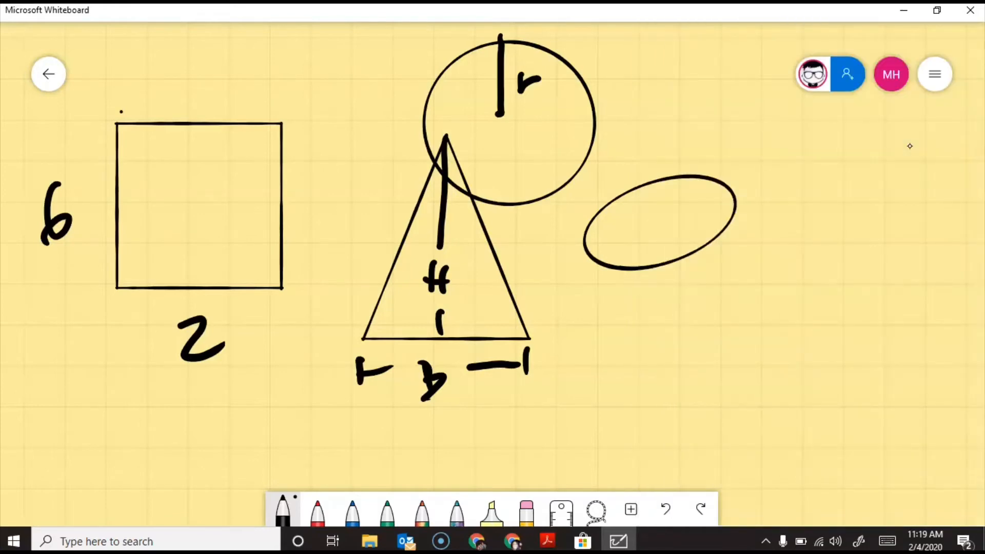
# Draw a rectangle below the ellipse and divide it with freehand lines into a table of four rows and three columns.
pyautogui.moveTo(637, 318); pyautogui.dragTo(651, 469)
pyautogui.moveTo(638, 311)
pyautogui.mouseDown()
pyautogui.moveTo(923, 291)
pyautogui.moveTo(947, 454)
pyautogui.moveTo(651, 468)
pyautogui.mouseUp()
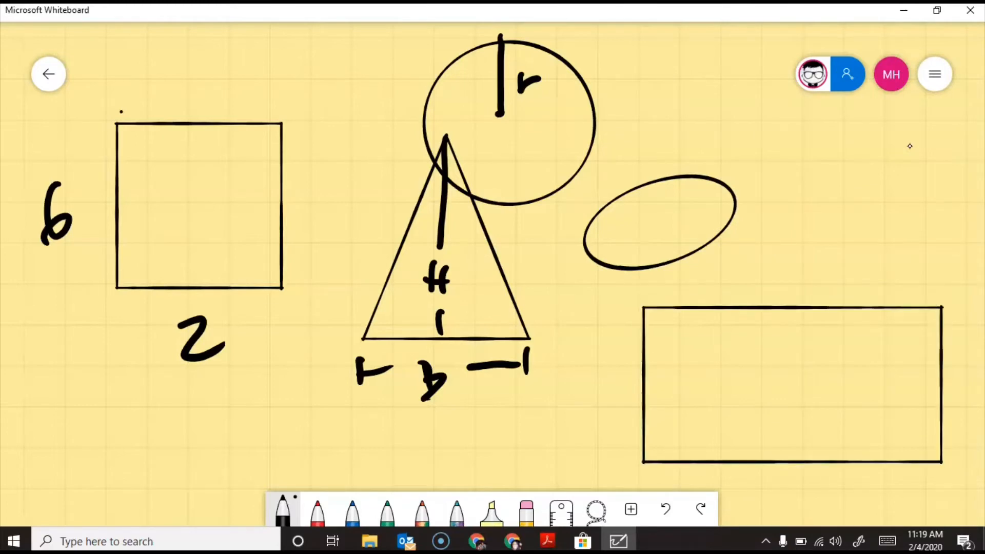
pyautogui.moveTo(634, 389); pyautogui.dragTo(950, 380)
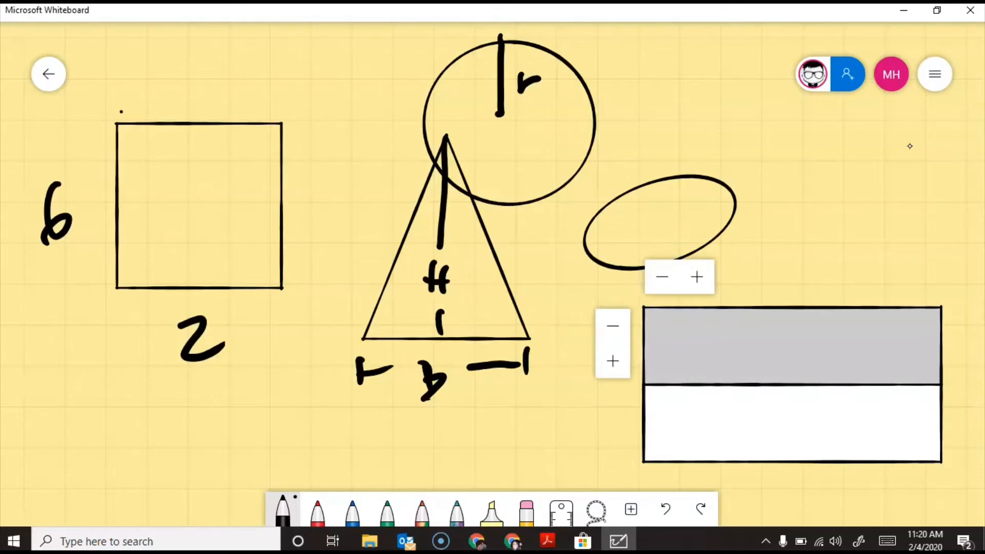
pyautogui.moveTo(632, 422); pyautogui.dragTo(970, 421)
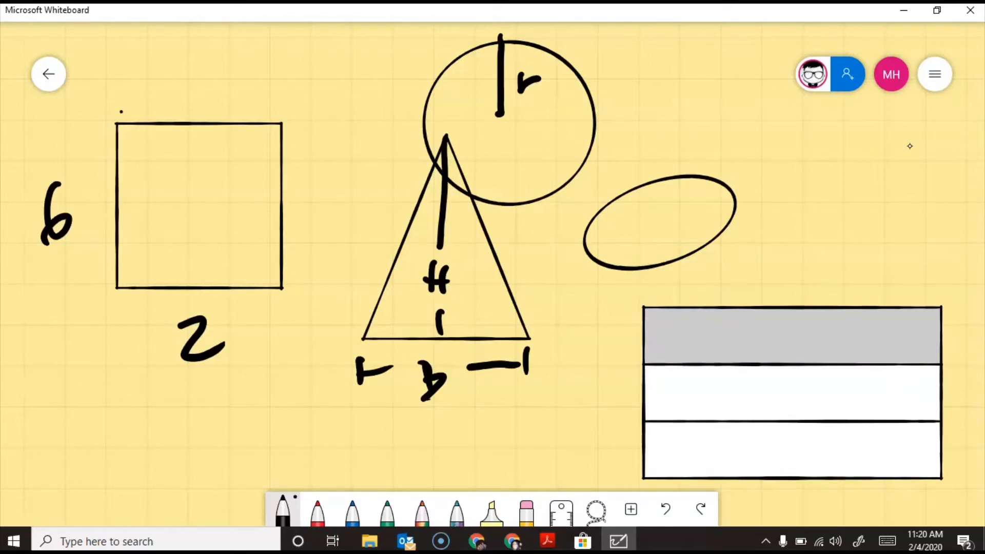
pyautogui.moveTo(873, 408)
pyautogui.mouseDown()
pyautogui.moveTo(865, 495)
pyautogui.moveTo(878, 428)
pyautogui.moveTo(861, 244)
pyautogui.mouseUp()
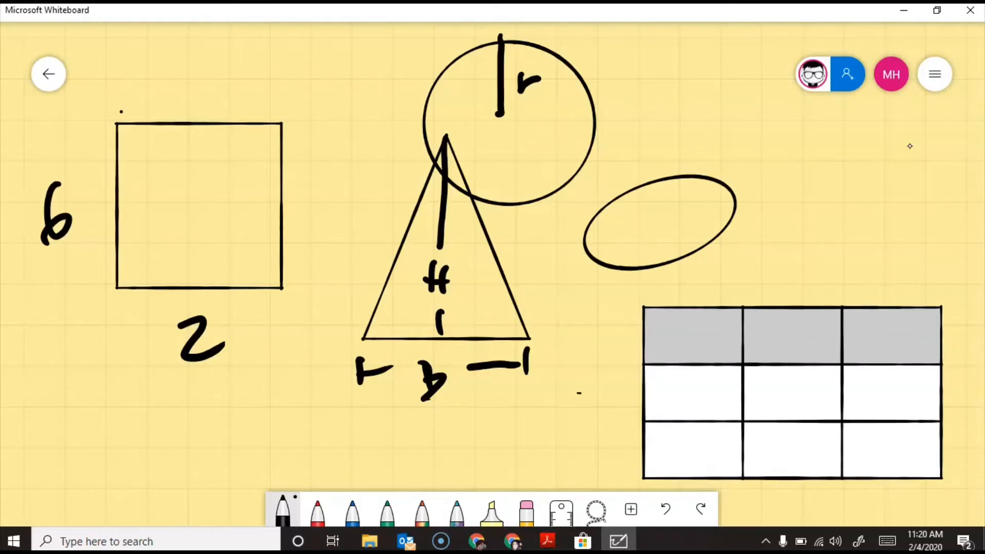
pyautogui.moveTo(578, 393); pyautogui.dragTo(942, 380)
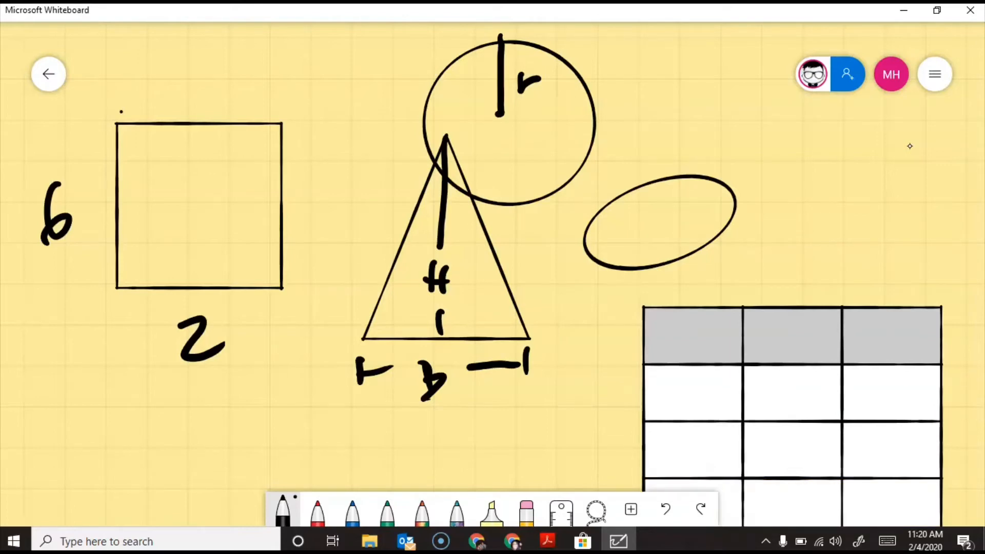
pyautogui.click(935, 74)
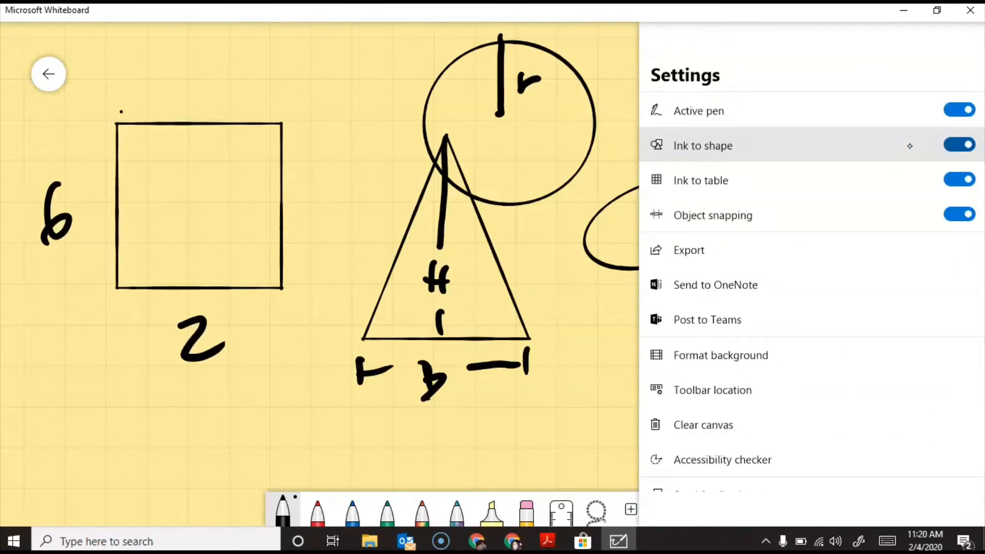
pyautogui.click(611, 326)
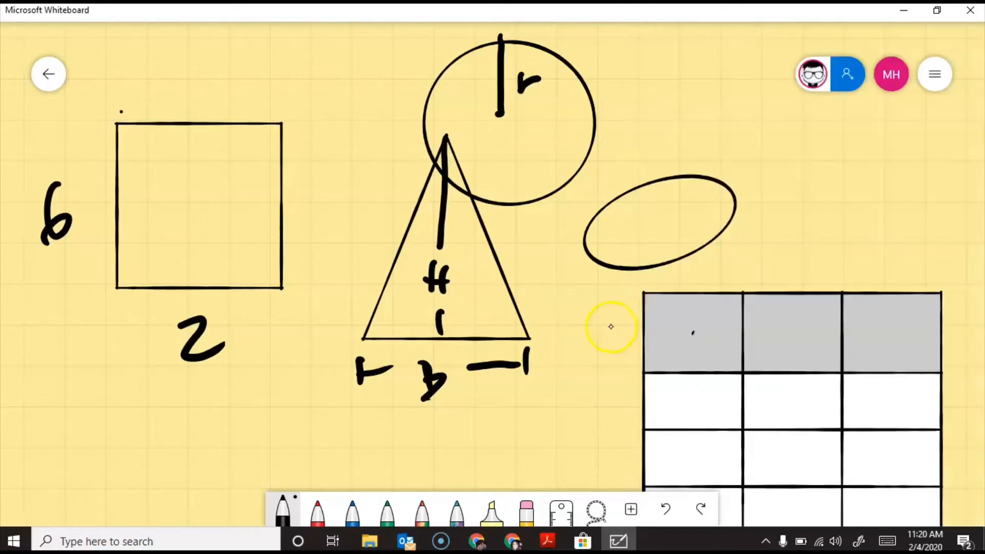
# Copy the labelled square and paste the duplicate on the empty canvas to its upper left.
pyautogui.scroll(-5, 374, 206)
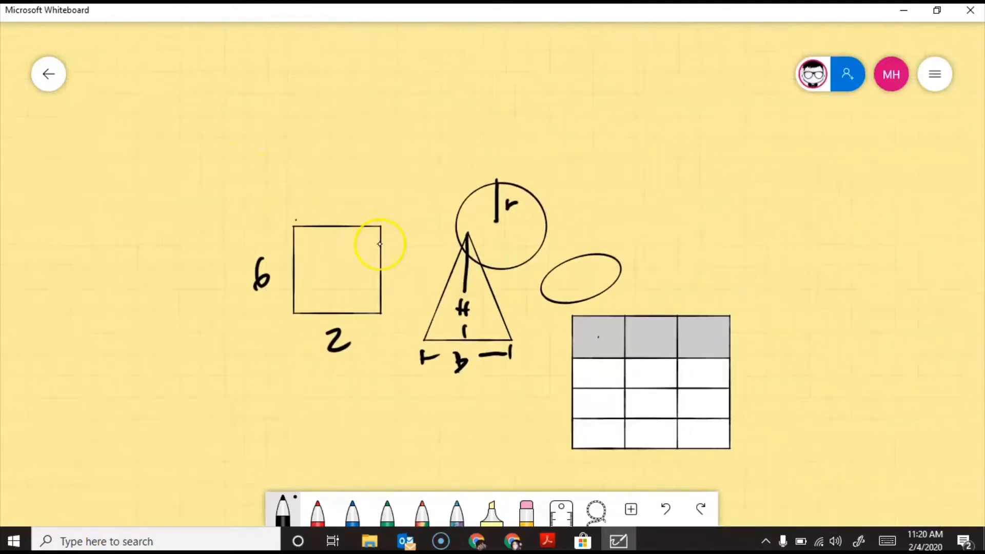
pyautogui.click(380, 244)
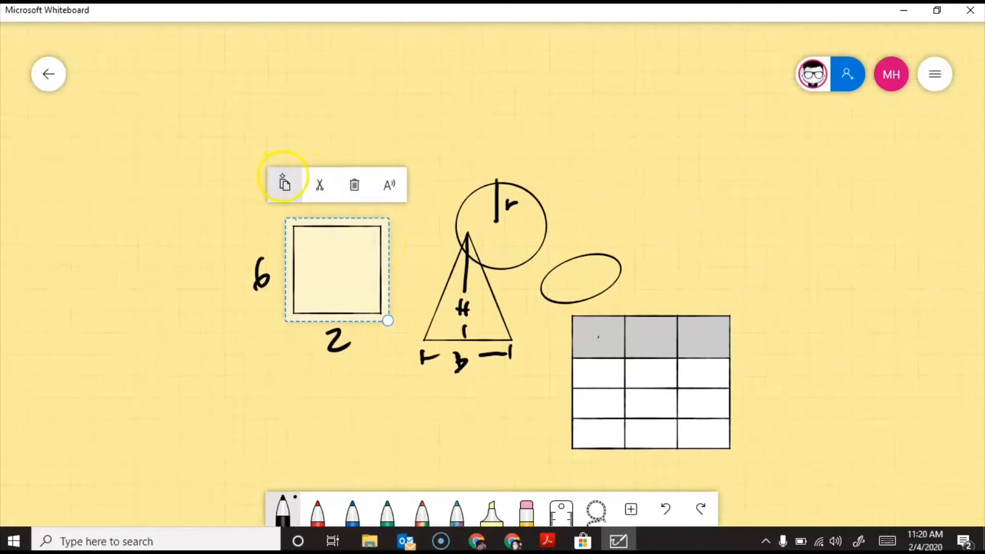
pyautogui.click(285, 182)
pyautogui.click(285, 186)
pyautogui.click(254, 344)
pyautogui.rightClick(215, 213)
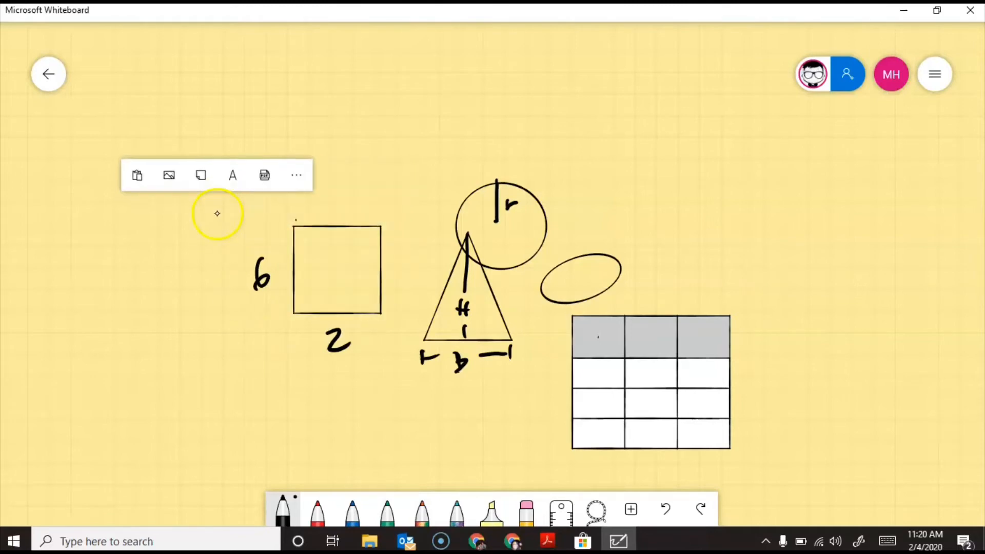
pyautogui.click(130, 175)
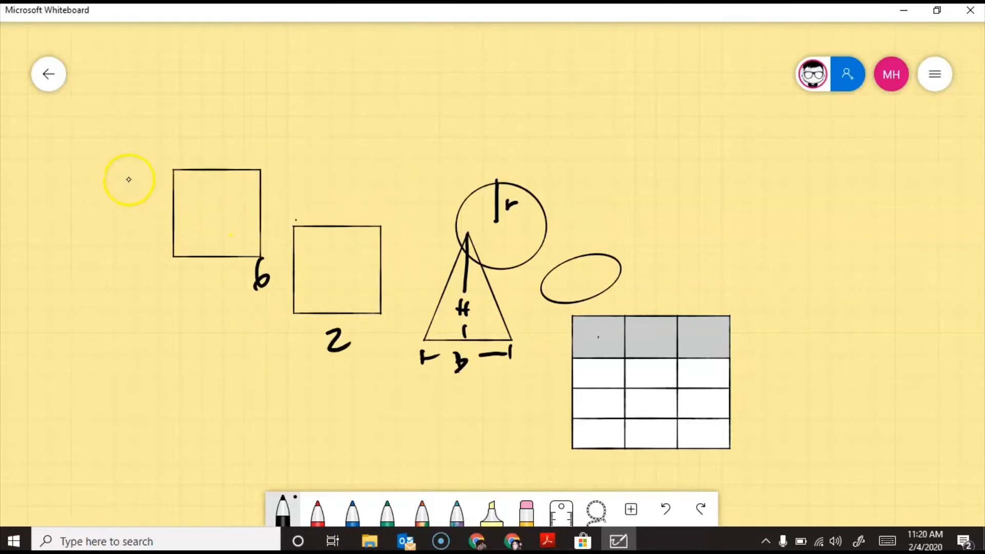
# Move the pasted square directly above the original, aligned with its vertical sides.
pyautogui.click(218, 214)
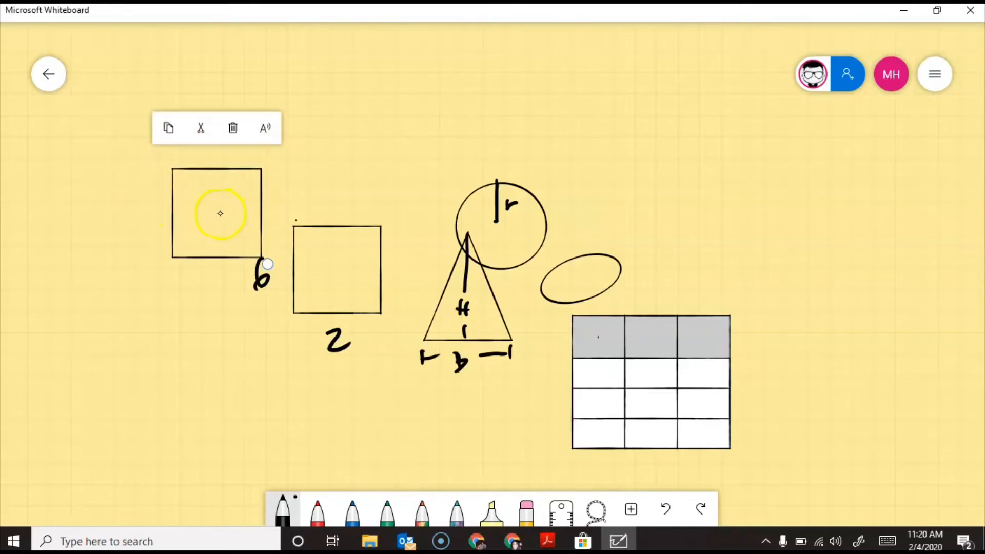
pyautogui.moveTo(213, 220); pyautogui.dragTo(338, 142)
pyautogui.click(456, 159)
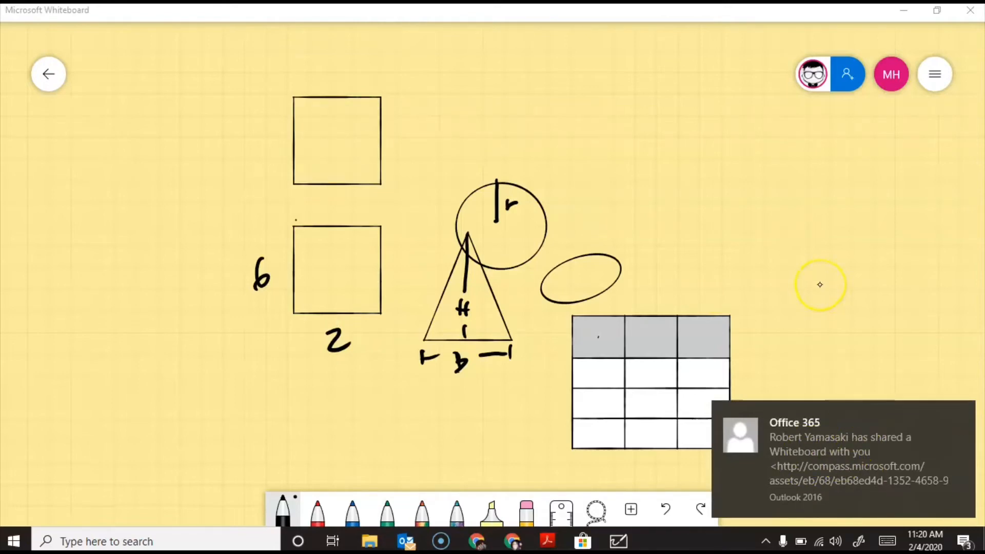
pyautogui.rightClick(820, 285)
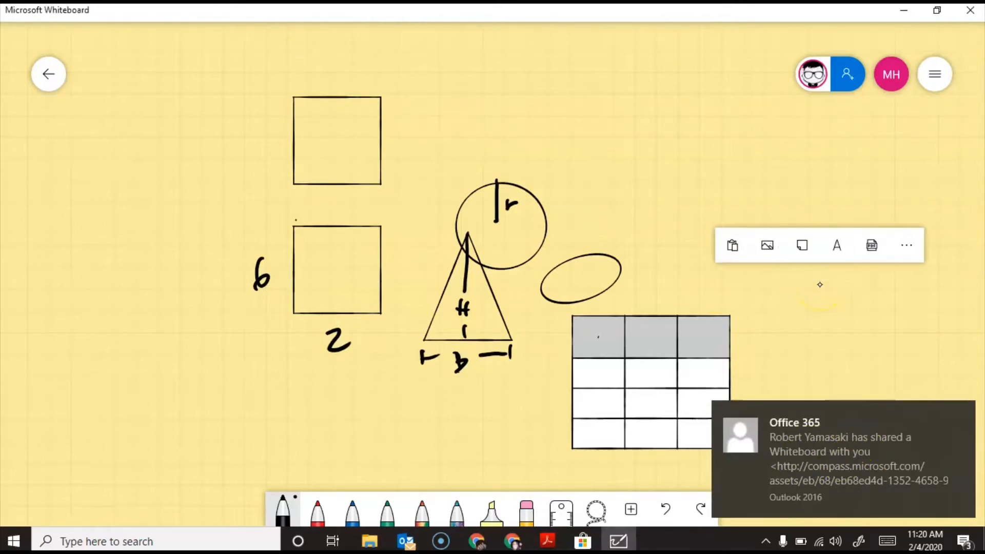
pyautogui.click(687, 283)
# Format the board background, trying blue and the Dot grid before choosing purple with the Solid grid background.
pyautogui.click(934, 74)
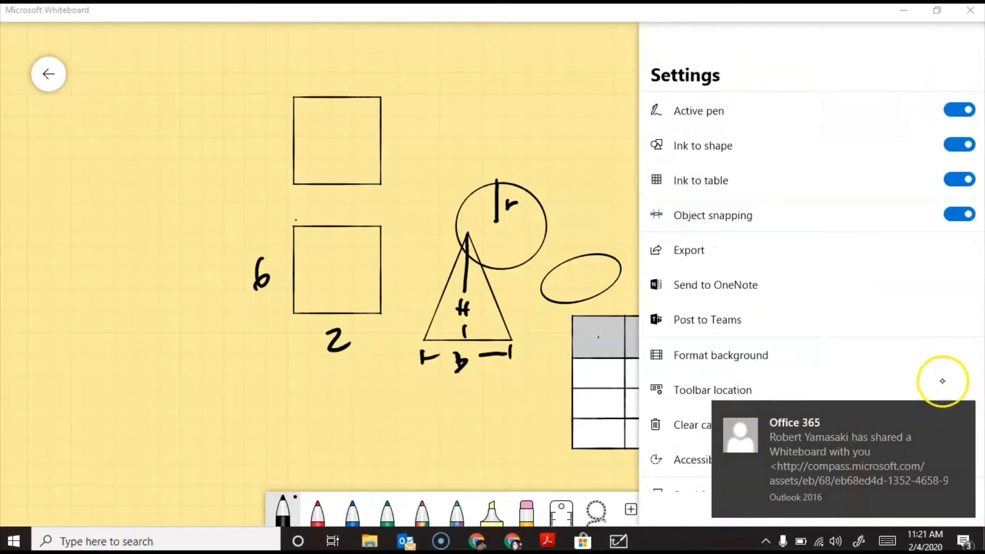
pyautogui.click(959, 413)
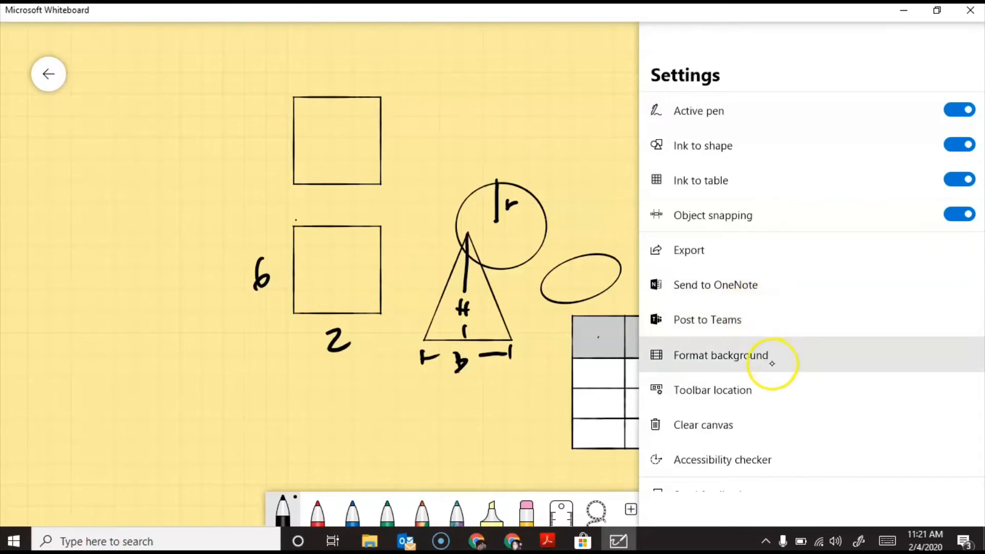
pyautogui.click(772, 363)
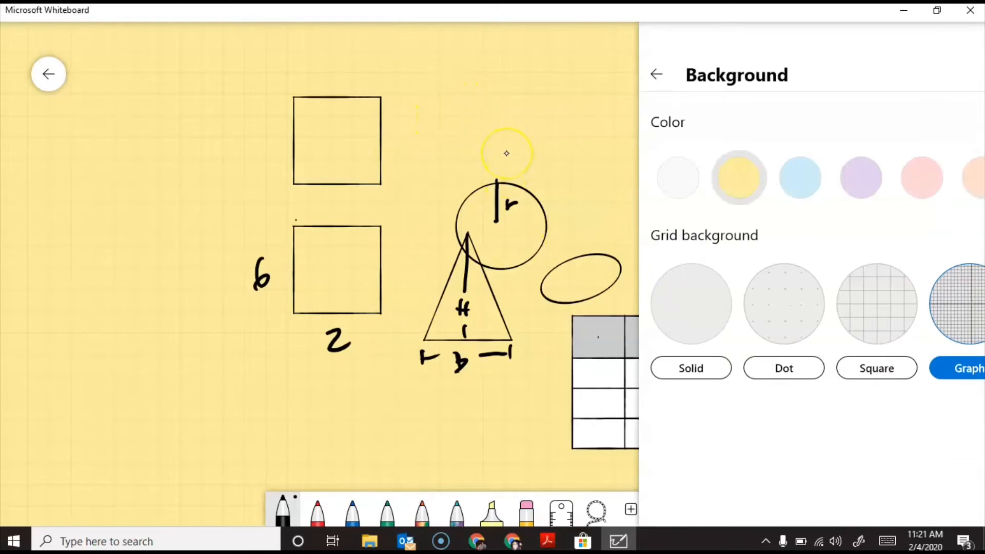
pyautogui.click(792, 179)
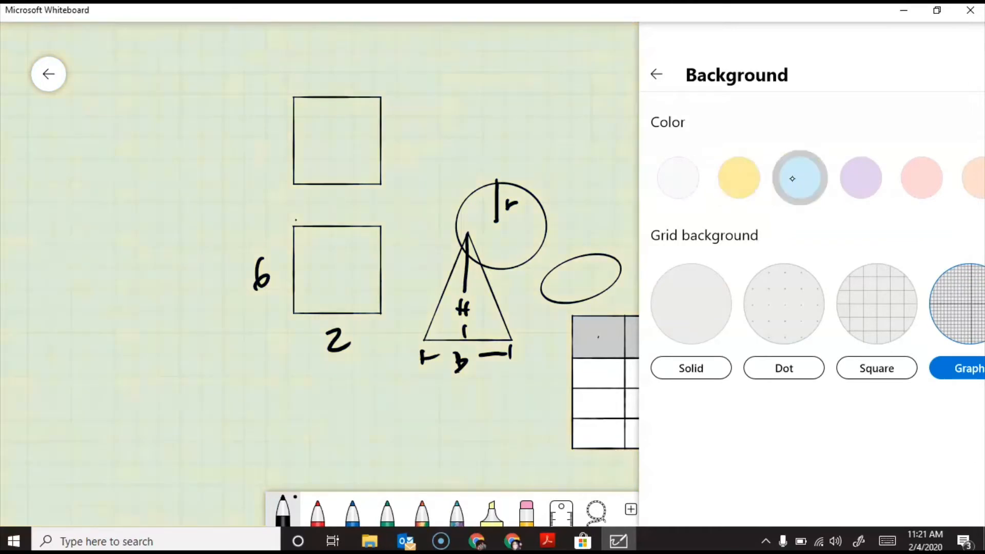
pyautogui.click(873, 182)
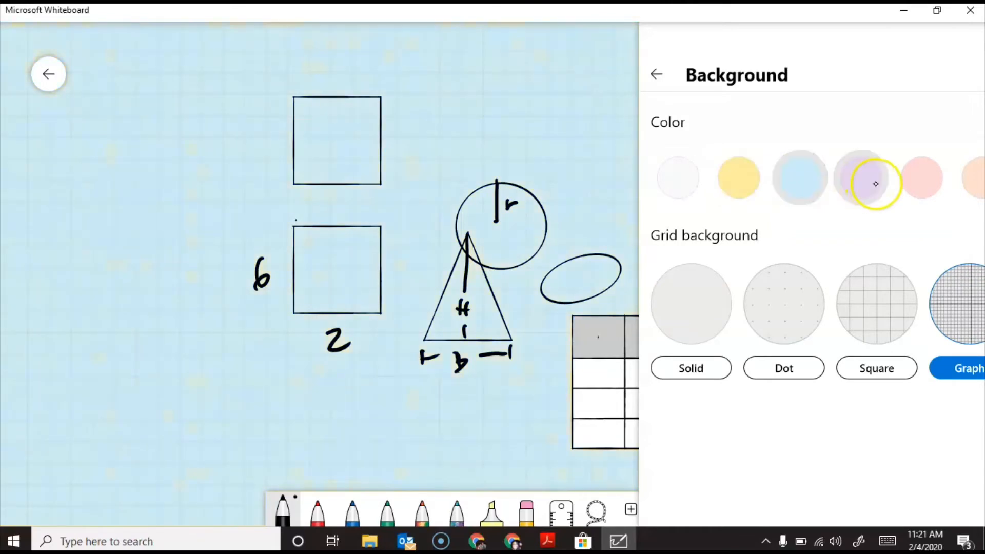
pyautogui.click(804, 302)
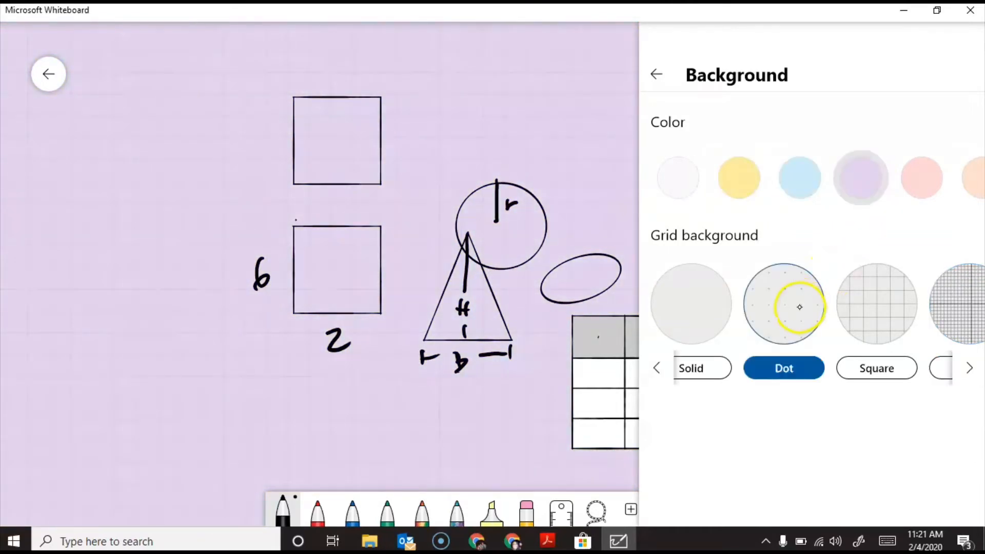
pyautogui.click(697, 321)
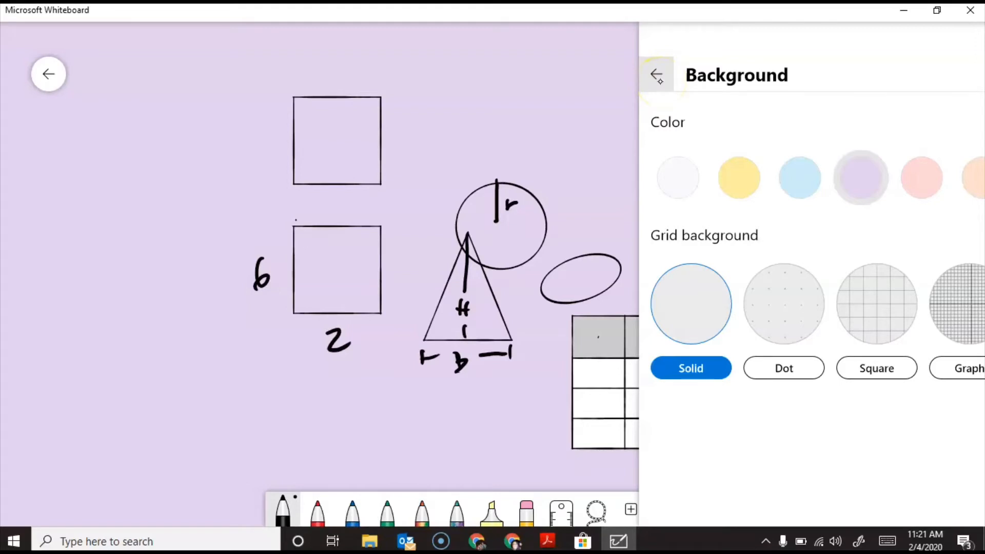
# Clear all shapes, labels and the table from the canvas.
pyautogui.click(658, 77)
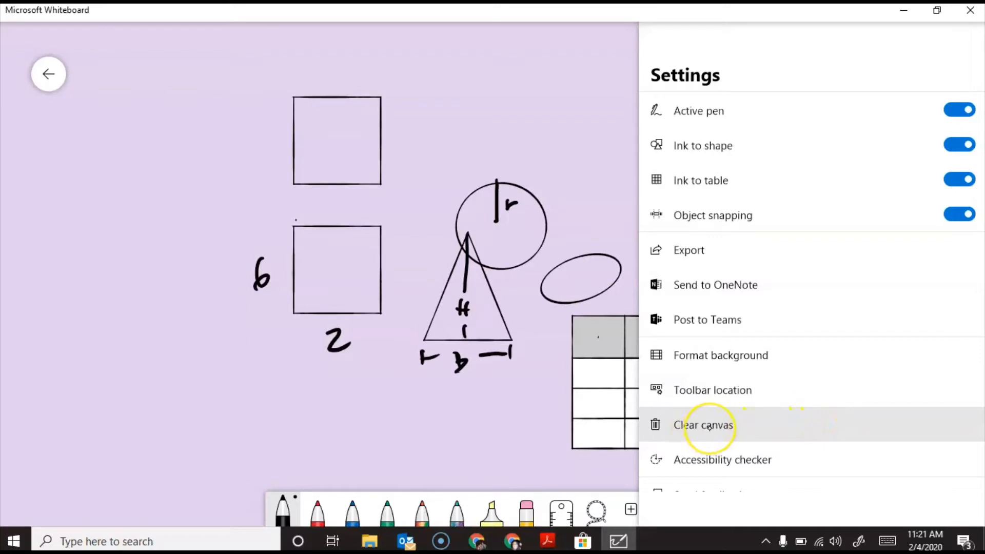
pyautogui.click(709, 426)
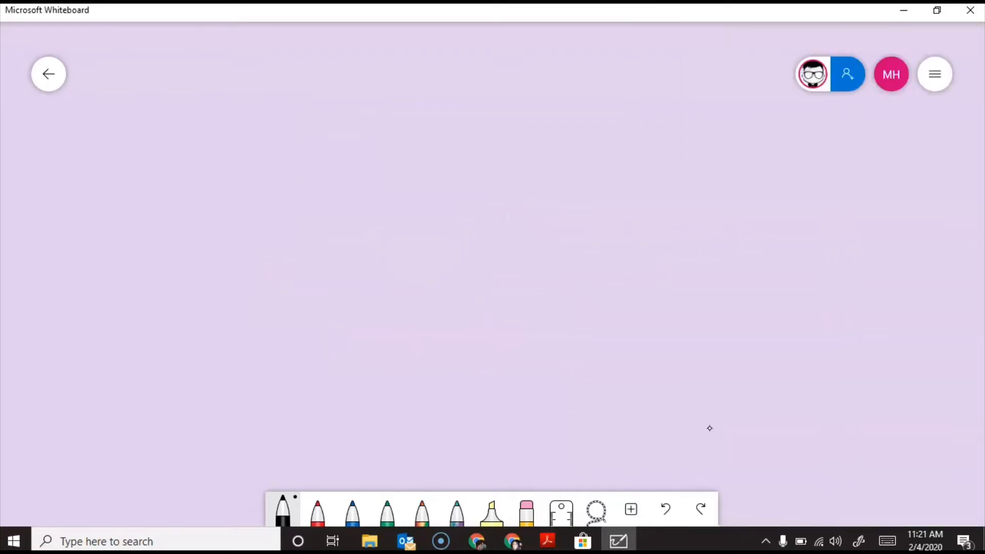
# Set the toolbar location to Left.
pyautogui.click(930, 77)
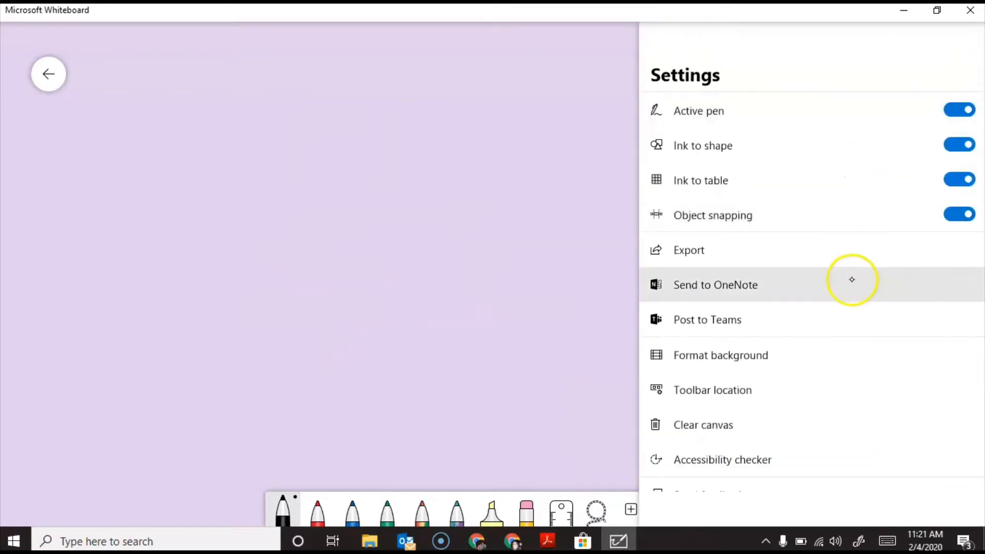
pyautogui.click(743, 389)
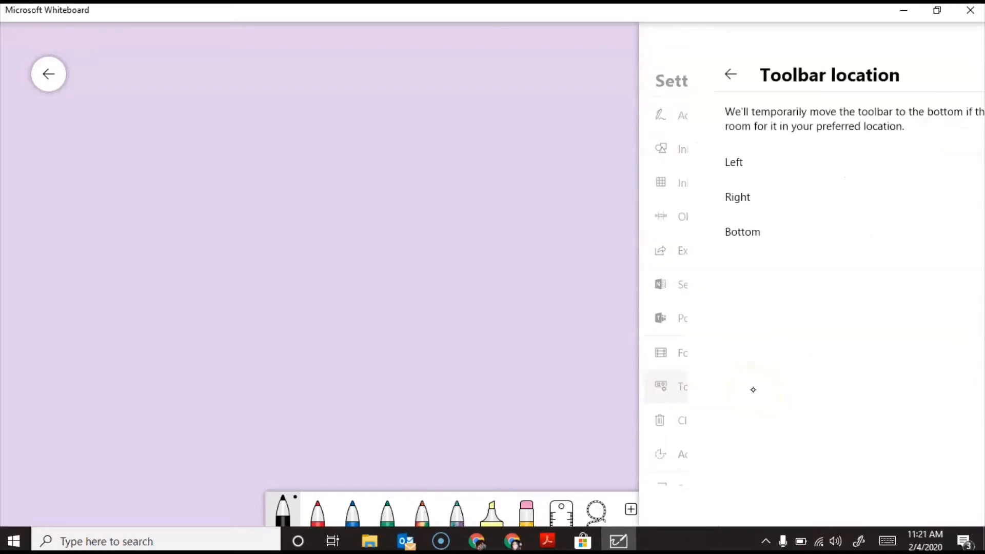
pyautogui.click(667, 163)
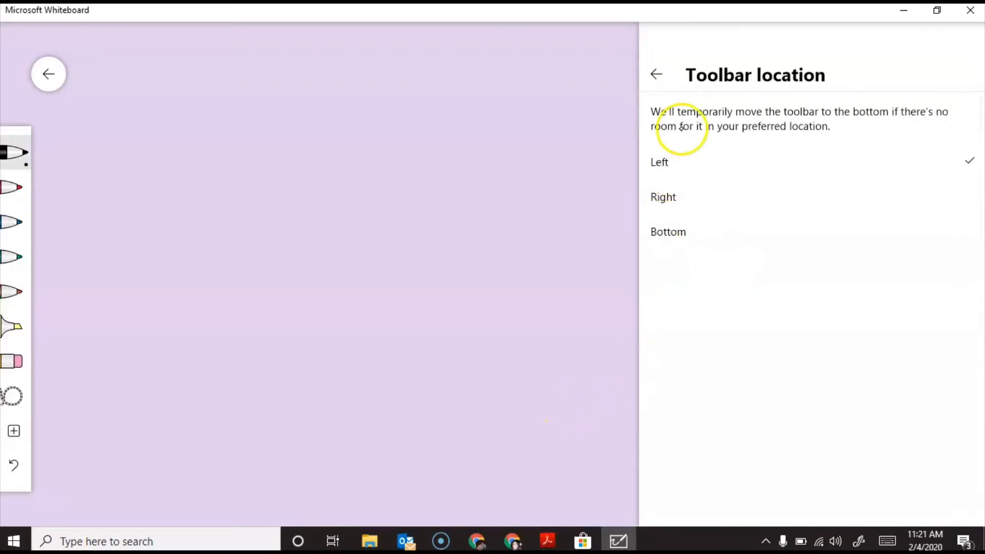
pyautogui.click(656, 77)
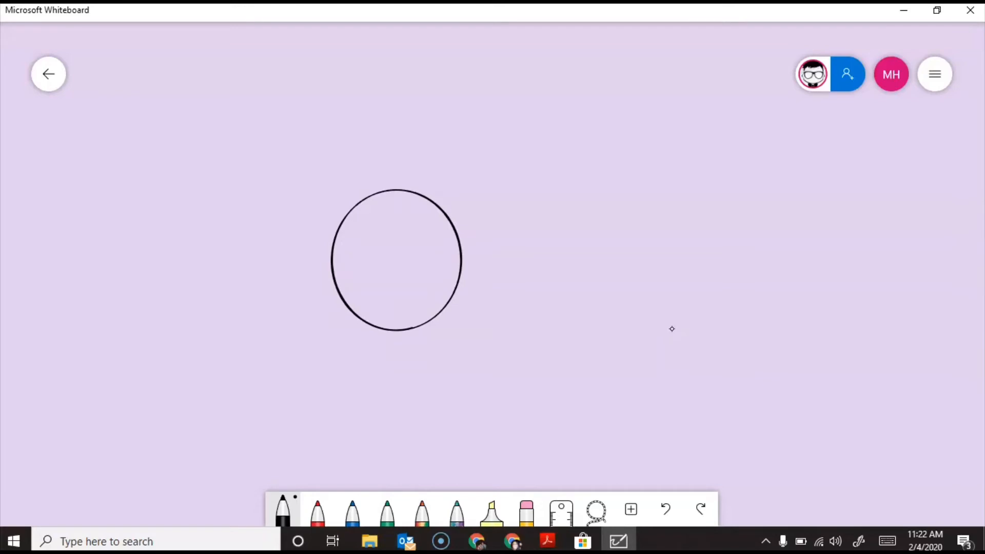
pyautogui.scroll(5, 672, 328)
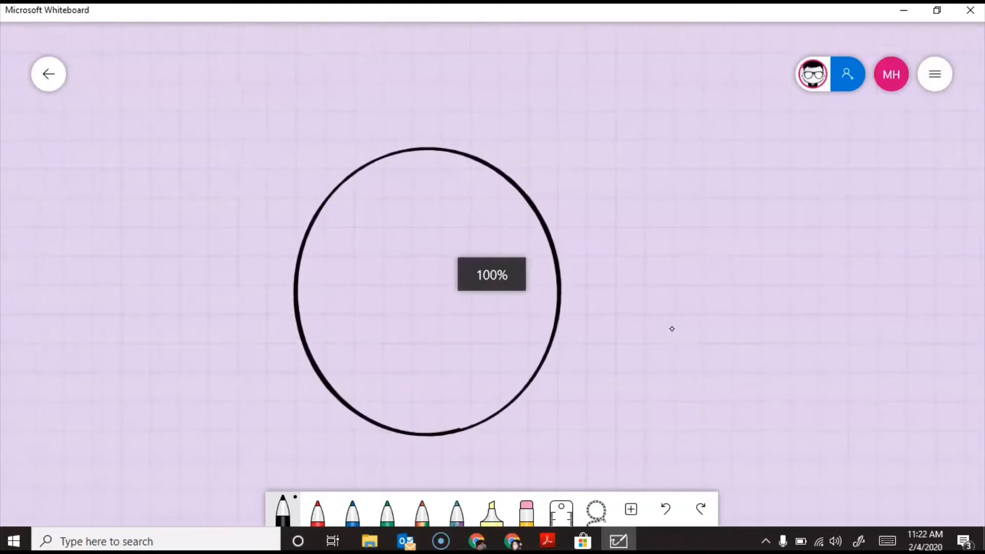
pyautogui.scroll(-2, 672, 329)
pyautogui.scroll(-5, 672, 329)
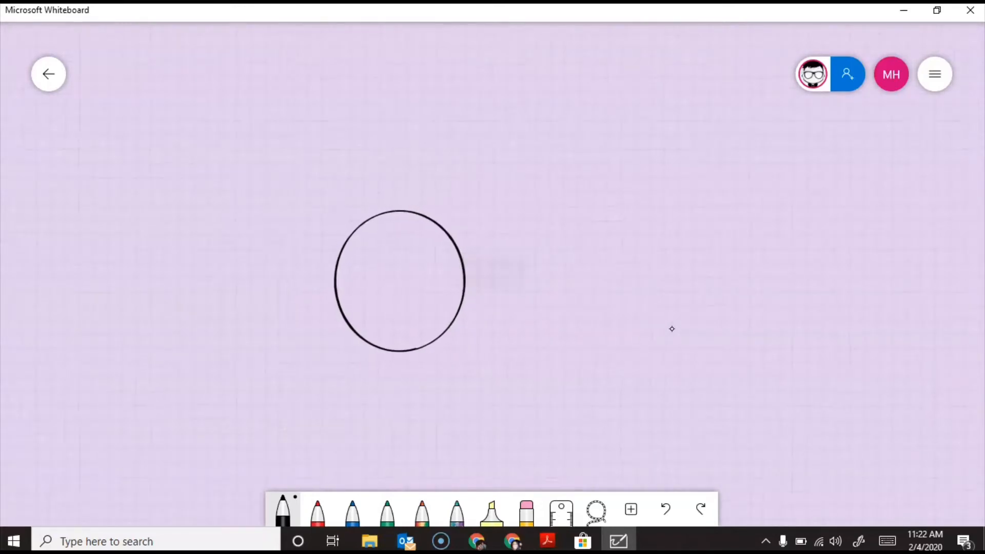
pyautogui.scroll(-1, 672, 328)
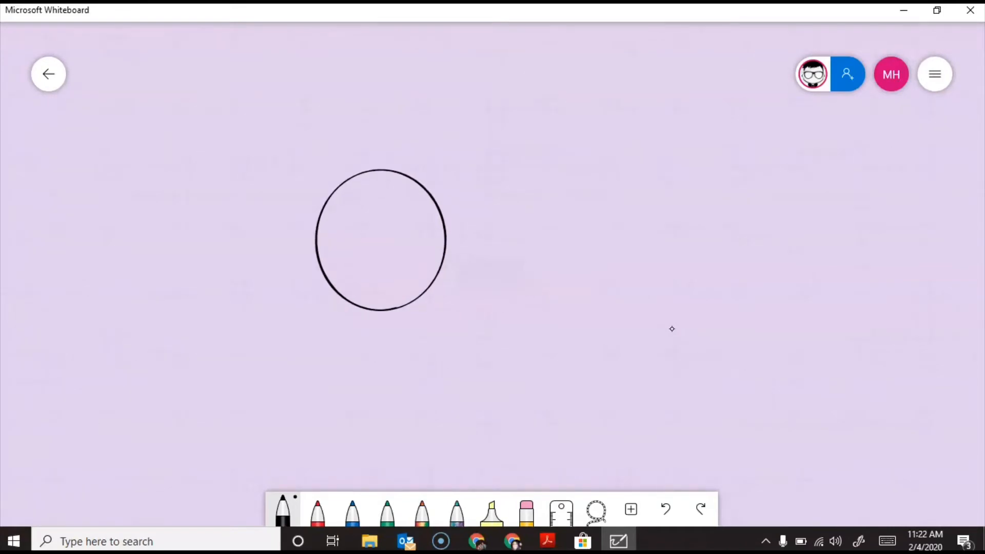
pyautogui.scroll(6, 672, 329)
pyautogui.scroll(-6, 672, 328)
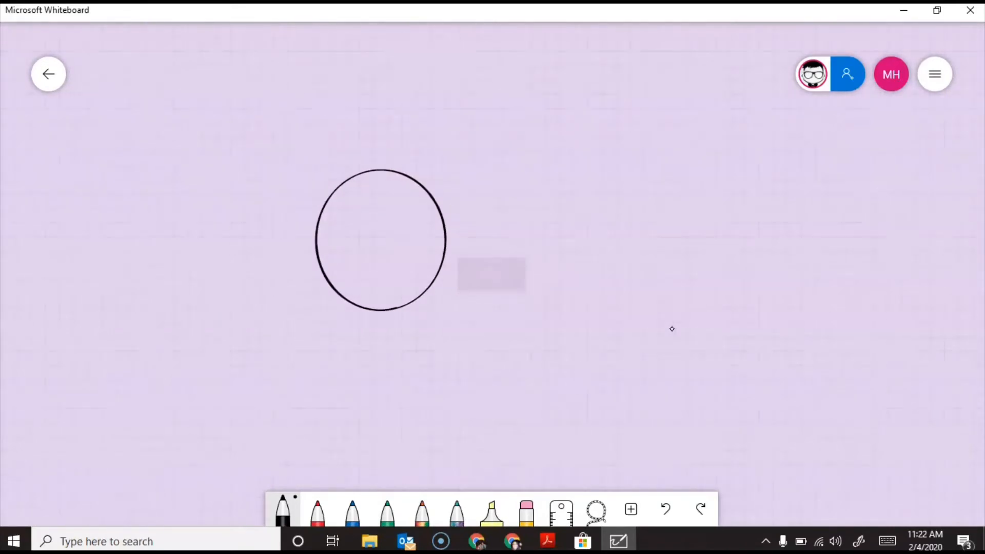
# Select the circle, adjust its size slightly, and move it closer to the middle of the board.
pyautogui.hotkey('ctrl', 'a')
pyautogui.scroll(6, 380, 240)
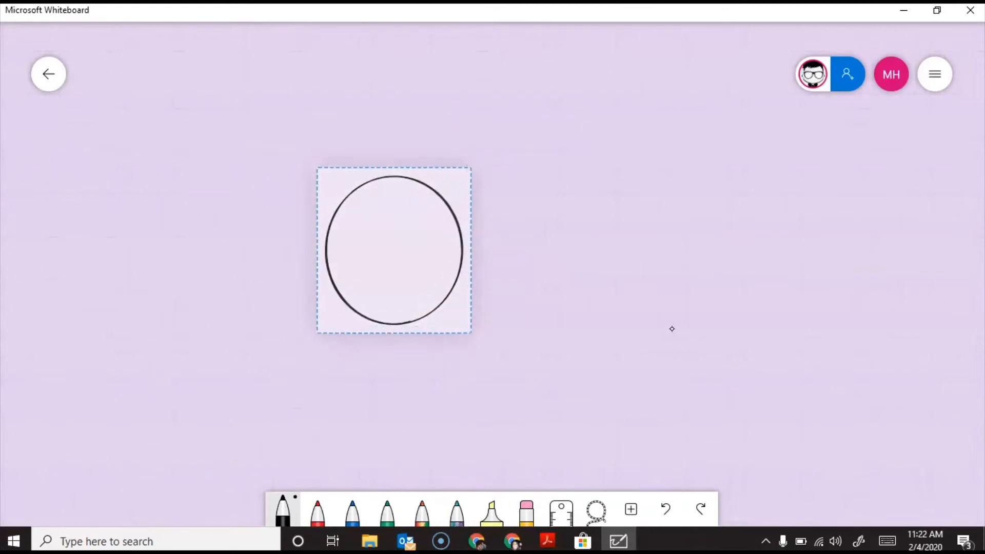
pyautogui.scroll(-6, 483, 298)
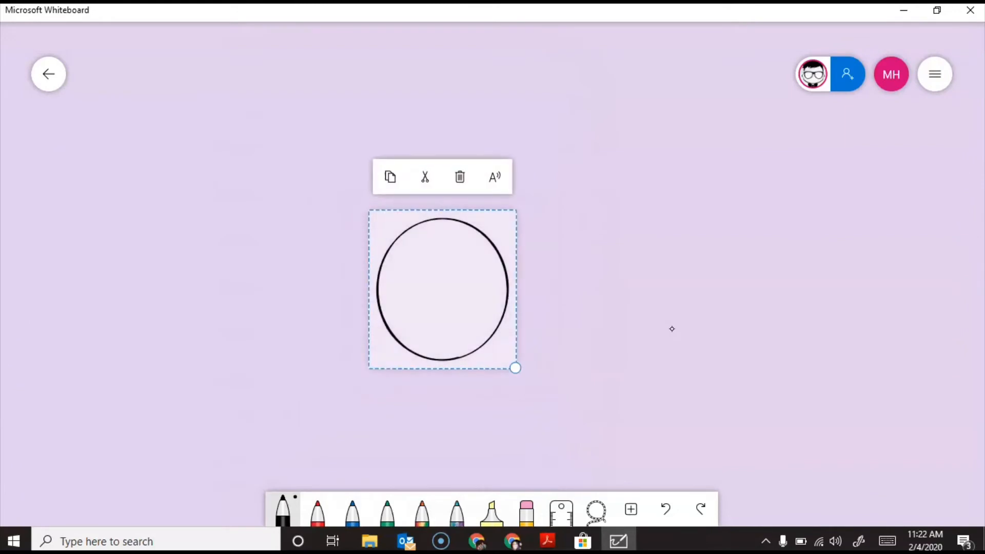
pyautogui.press('Escape')
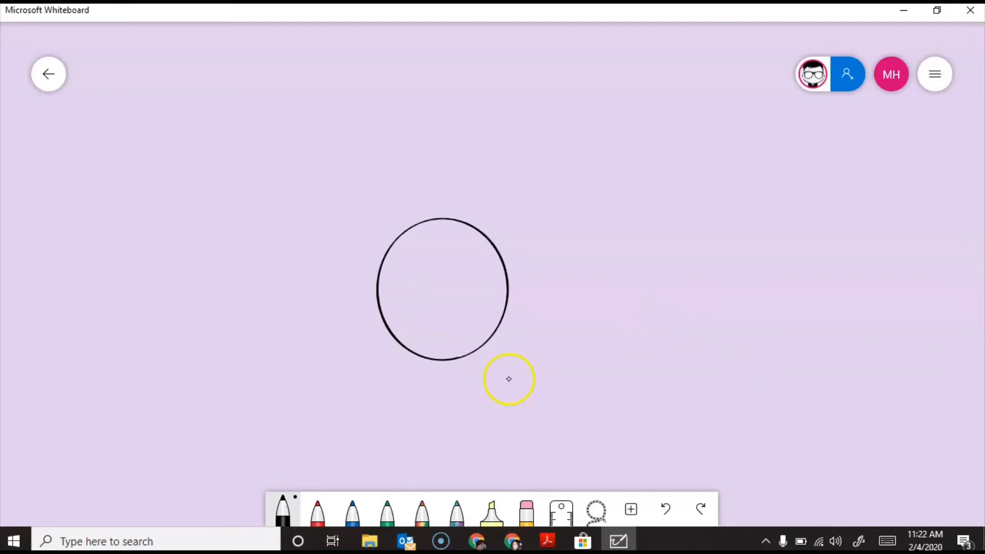
# Set the black pen to its thinnest width and draw a zigzag beside the circle.
pyautogui.click(288, 505)
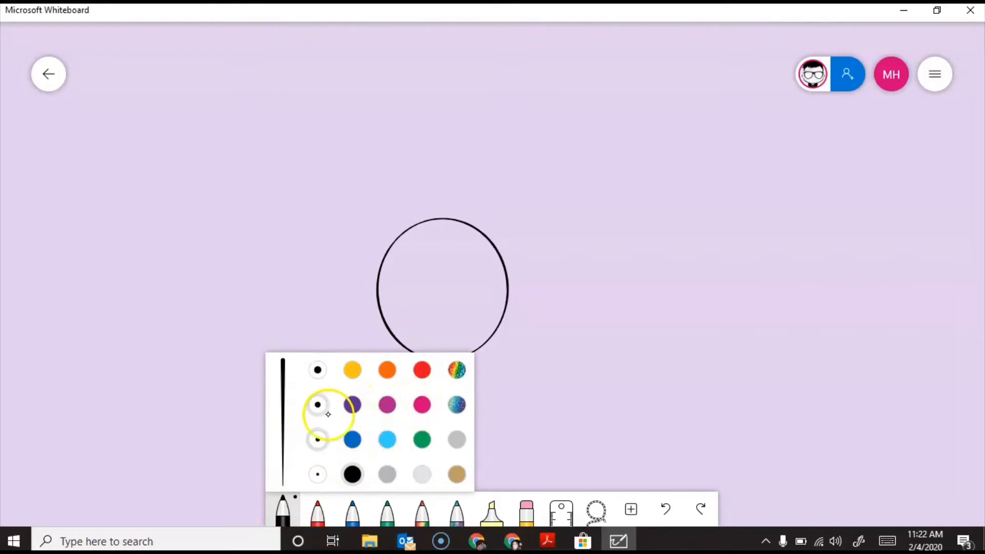
pyautogui.click(318, 370)
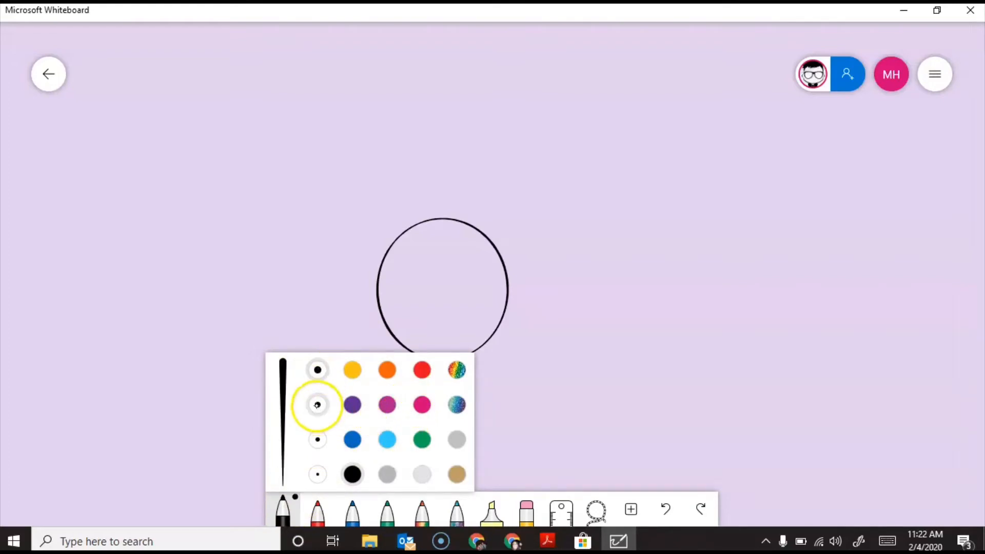
pyautogui.click(317, 405)
pyautogui.click(318, 474)
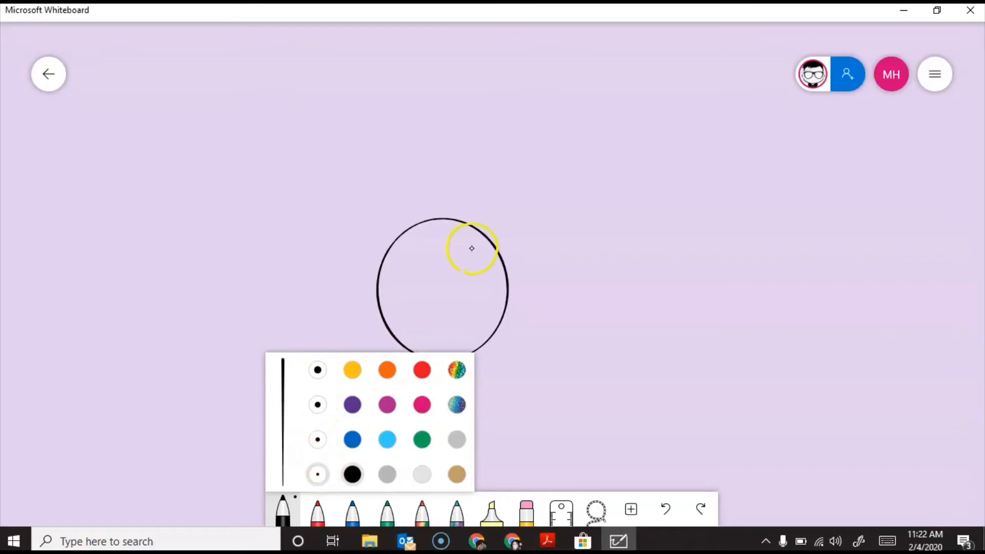
pyautogui.moveTo(575, 331); pyautogui.dragTo(725, 300)
pyautogui.moveTo(421, 408)
pyautogui.mouseDown()
pyautogui.moveTo(467, 271)
pyautogui.moveTo(519, 375)
pyautogui.mouseUp()
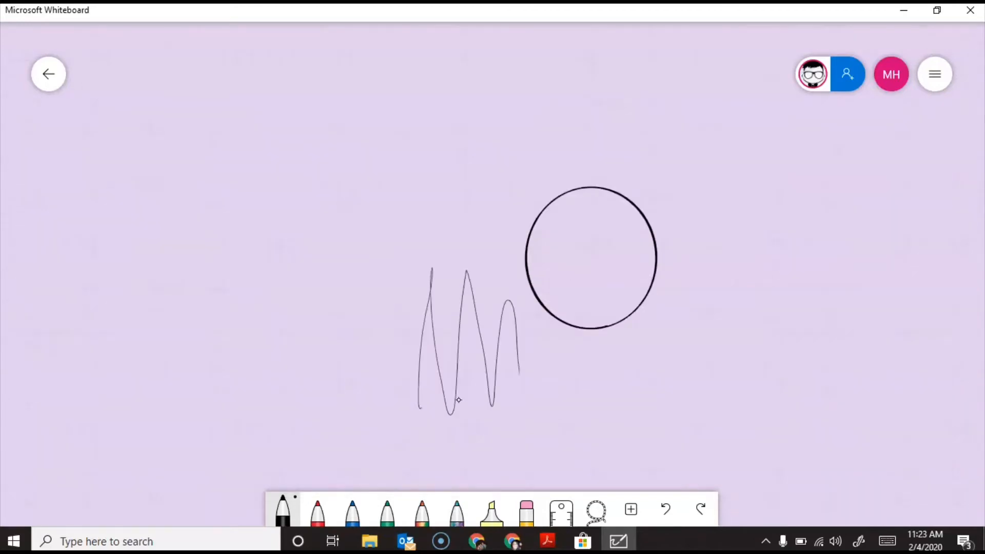
# Draw a zigzag with the black pen at its thickest width and a multicolored scribble with the rainbow pen below it.
pyautogui.click(283, 511)
pyautogui.click(318, 370)
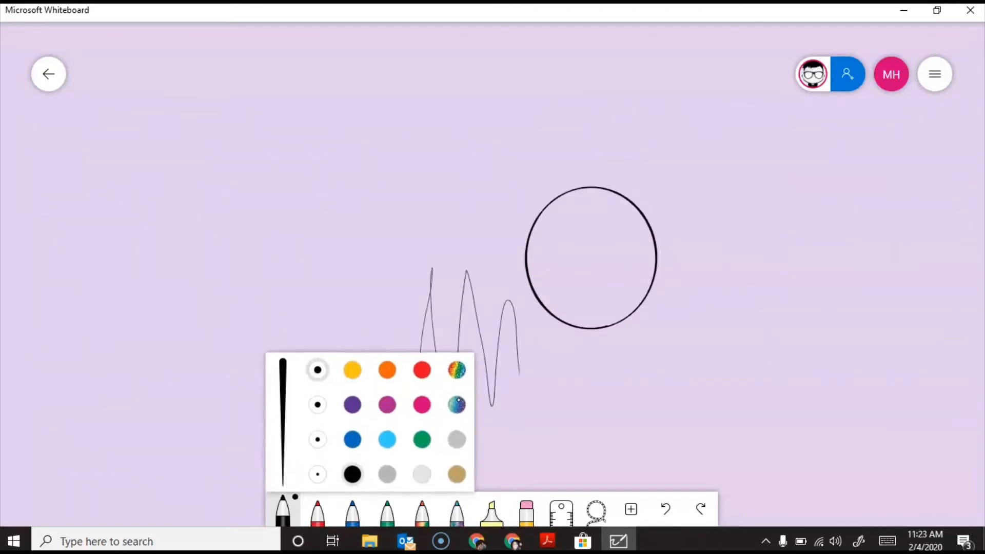
pyautogui.moveTo(330, 262)
pyautogui.mouseDown()
pyautogui.moveTo(362, 240)
pyautogui.moveTo(409, 273)
pyautogui.mouseUp()
pyautogui.click(422, 511)
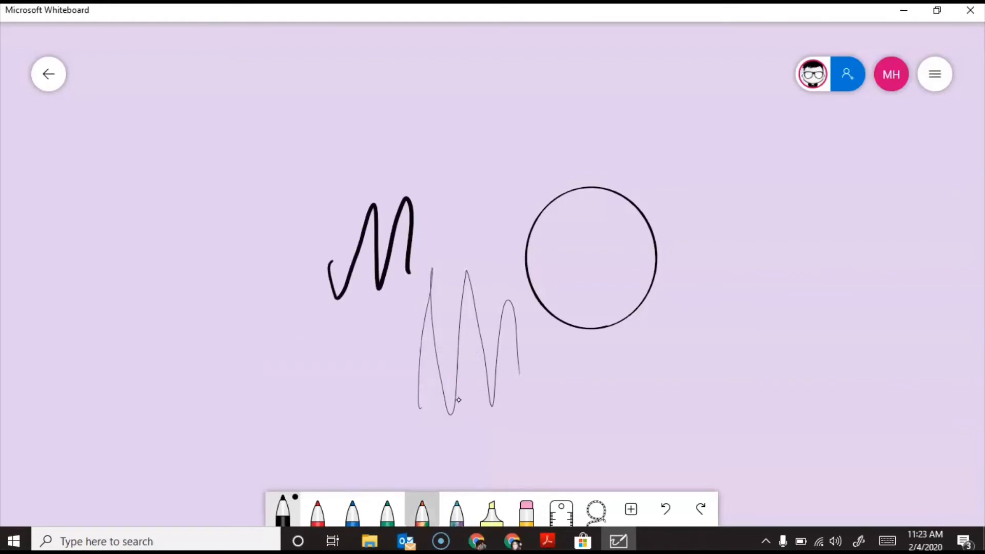
pyautogui.moveTo(283, 346)
pyautogui.mouseDown()
pyautogui.moveTo(362, 426)
pyautogui.moveTo(282, 354)
pyautogui.mouseUp()
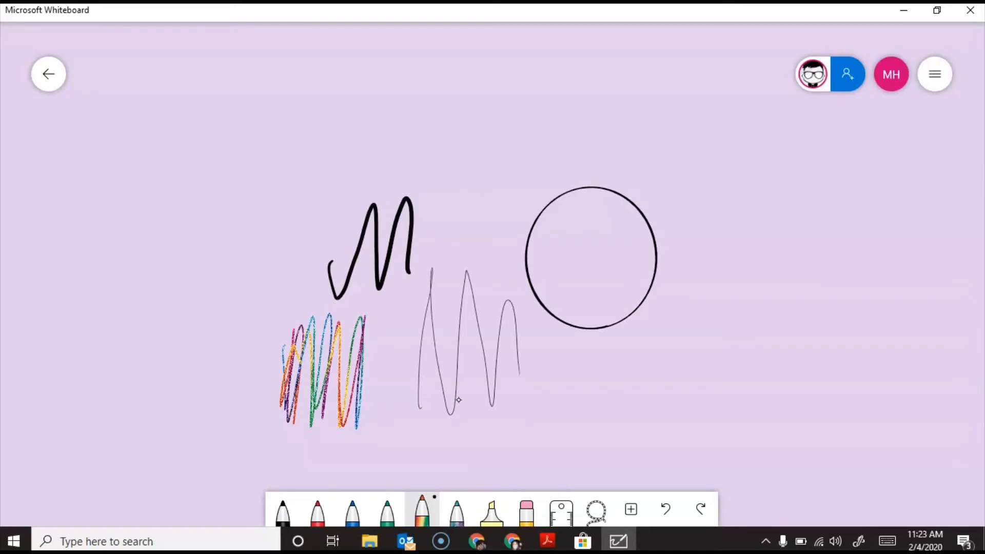
# Set the rainbow pen to its thickest width and write "hello" on the far side of the circle from the scribbles.
pyautogui.click(422, 511)
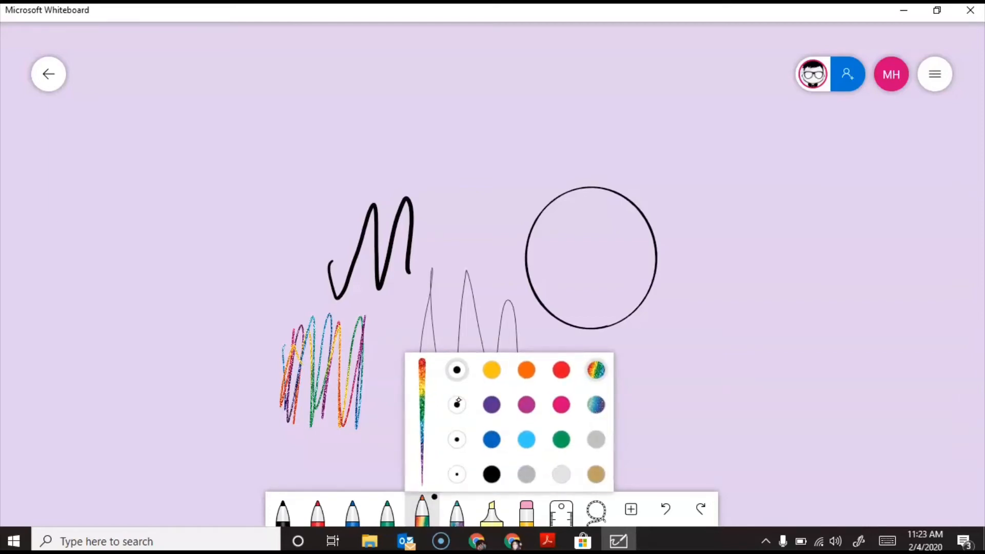
pyautogui.click(457, 404)
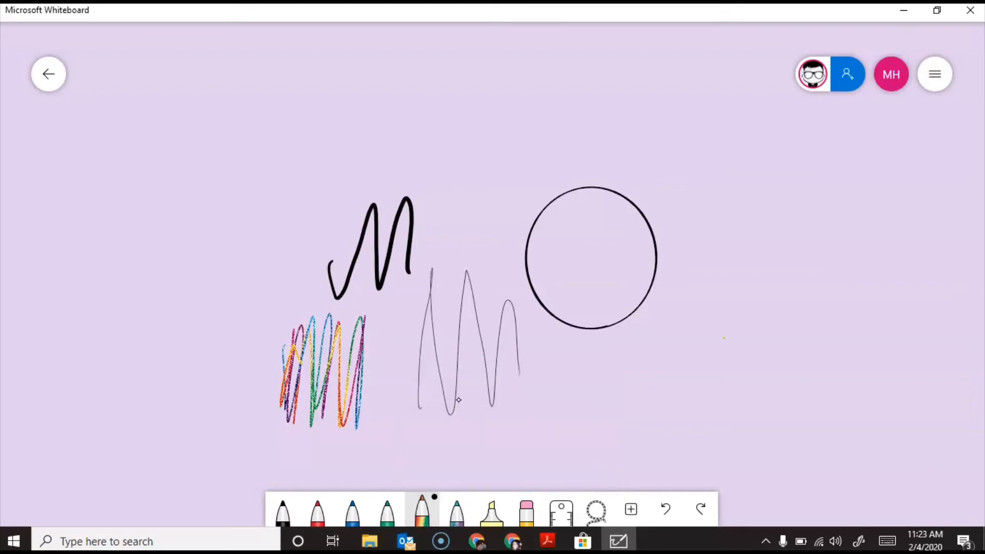
pyautogui.moveTo(664, 382)
pyautogui.mouseDown()
pyautogui.moveTo(697, 359)
pyautogui.moveTo(691, 293)
pyautogui.moveTo(694, 382)
pyautogui.moveTo(712, 365)
pyautogui.moveTo(738, 430)
pyautogui.moveTo(742, 401)
pyautogui.mouseUp()
pyautogui.moveTo(744, 359)
pyautogui.mouseDown()
pyautogui.moveTo(755, 417)
pyautogui.moveTo(801, 304)
pyautogui.moveTo(777, 329)
pyautogui.moveTo(826, 380)
pyautogui.moveTo(815, 306)
pyautogui.moveTo(820, 419)
pyautogui.moveTo(854, 365)
pyautogui.mouseUp()
pyautogui.moveTo(870, 360)
pyautogui.mouseDown()
pyautogui.moveTo(876, 373)
pyautogui.moveTo(894, 368)
pyautogui.mouseUp()
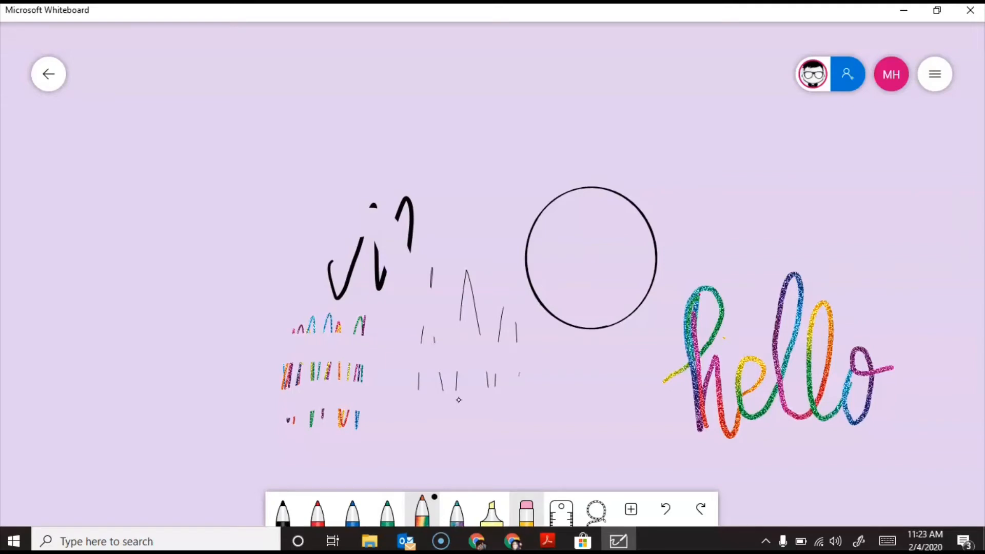
# Erase strips of the zigzags and scribble, and erase the rainbow "hello".
pyautogui.click(526, 513)
pyautogui.moveTo(688, 329)
pyautogui.mouseDown()
pyautogui.moveTo(737, 274)
pyautogui.moveTo(709, 328)
pyautogui.moveTo(796, 374)
pyautogui.moveTo(847, 384)
pyautogui.mouseUp()
pyautogui.moveTo(578, 274)
pyautogui.mouseDown()
pyautogui.moveTo(598, 246)
pyautogui.moveTo(568, 219)
pyautogui.mouseUp()
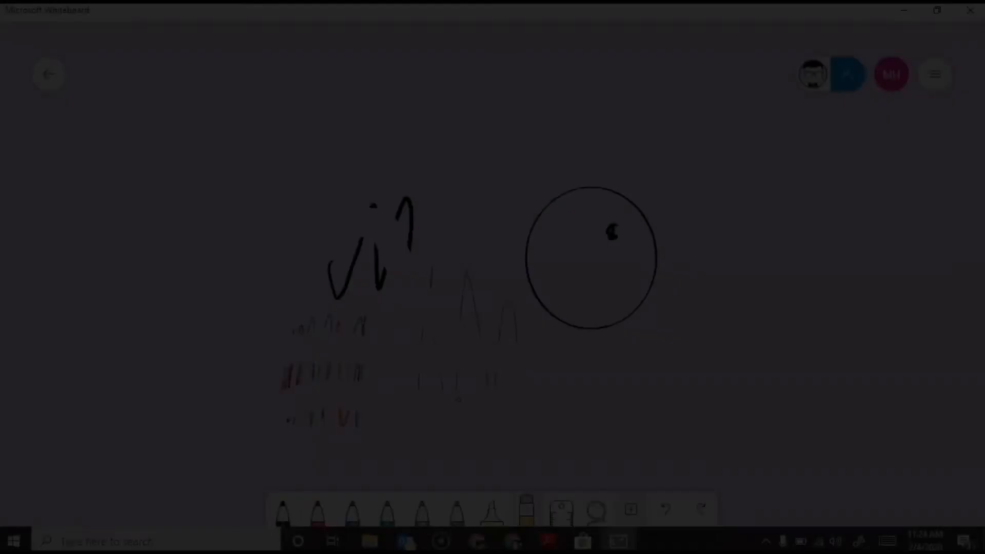
# Insert a text box reading "Add text here" on the circle's lower edge and widen its frame.
pyautogui.click(631, 509)
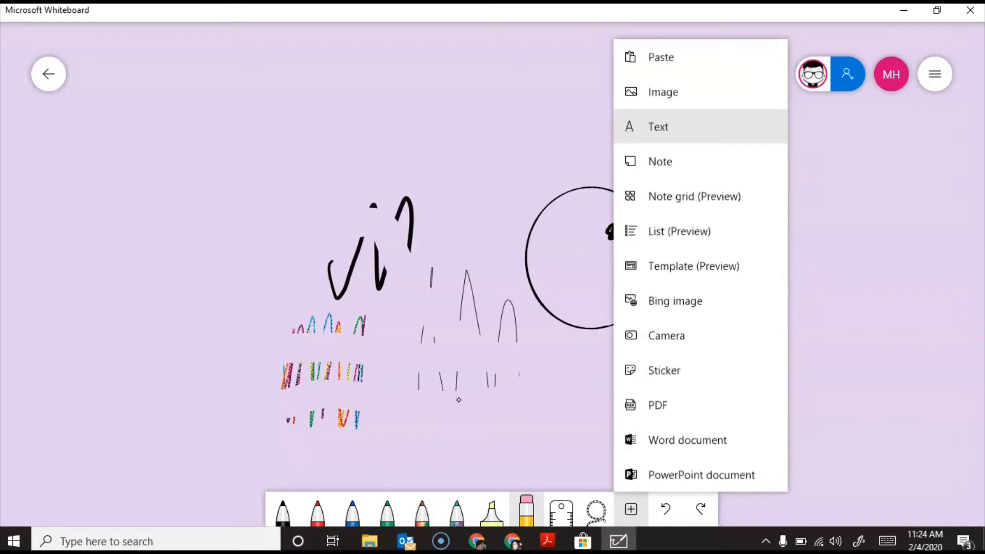
pyautogui.click(658, 127)
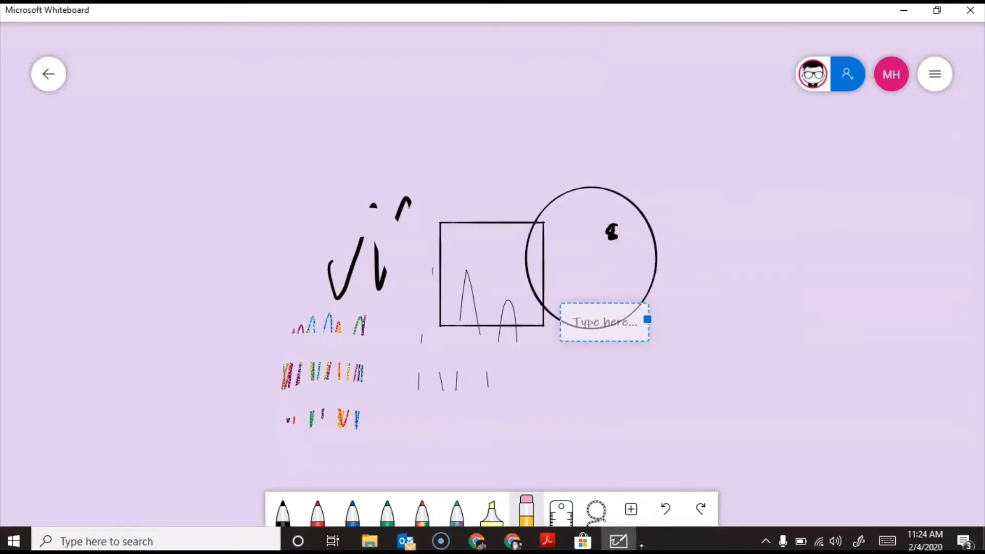
pyautogui.write('Add text here')
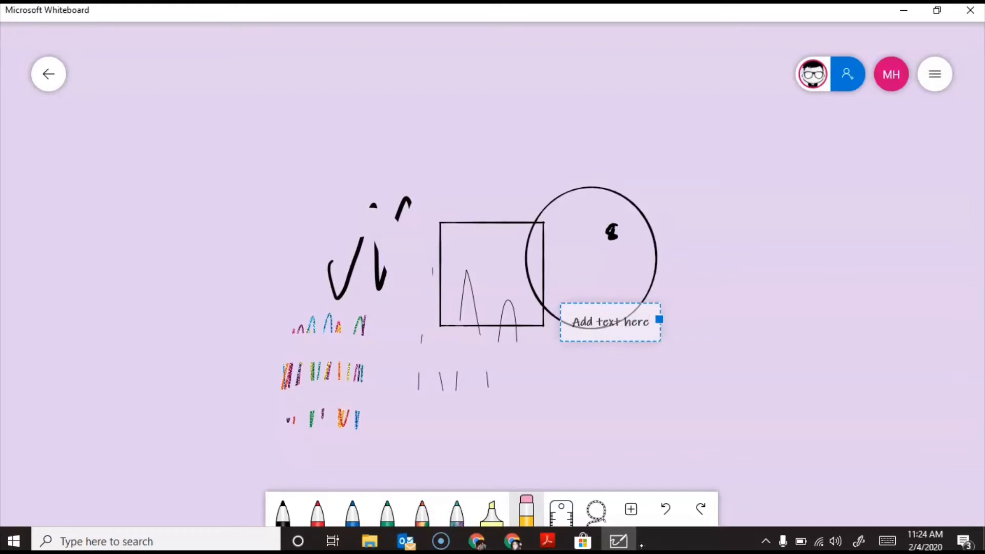
pyautogui.moveTo(660, 320); pyautogui.dragTo(824, 319)
pyautogui.click(834, 410)
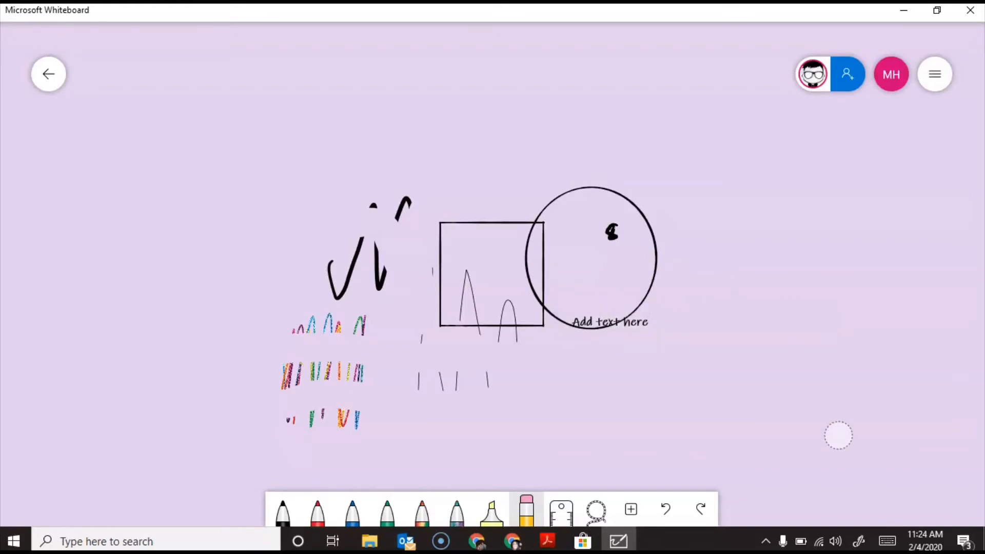
# Lasso-select the "Add text here" text and move it up and away from the circle.
pyautogui.moveTo(839, 436); pyautogui.dragTo(829, 424)
pyautogui.click(599, 514)
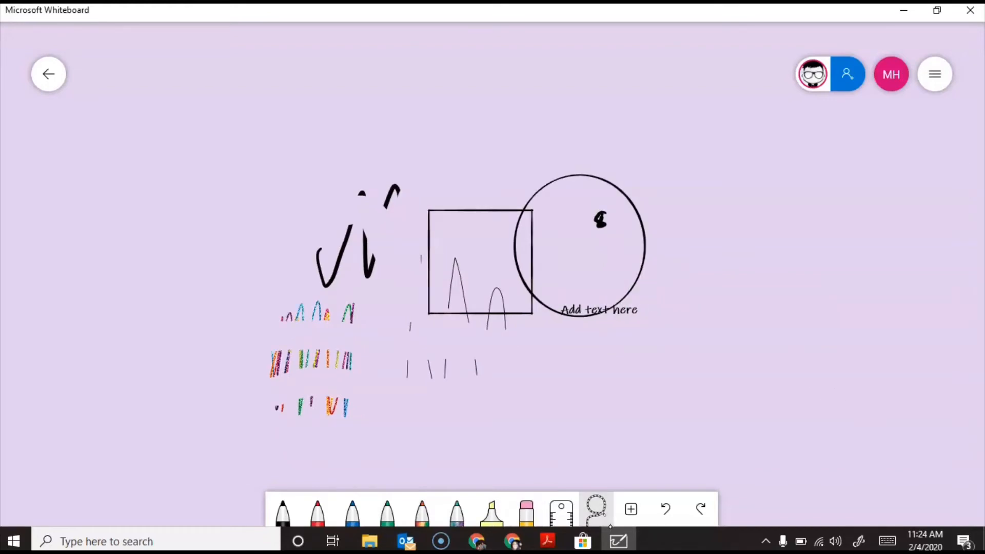
pyautogui.moveTo(544, 287)
pyautogui.mouseDown()
pyautogui.moveTo(635, 317)
pyautogui.moveTo(642, 270)
pyautogui.mouseUp()
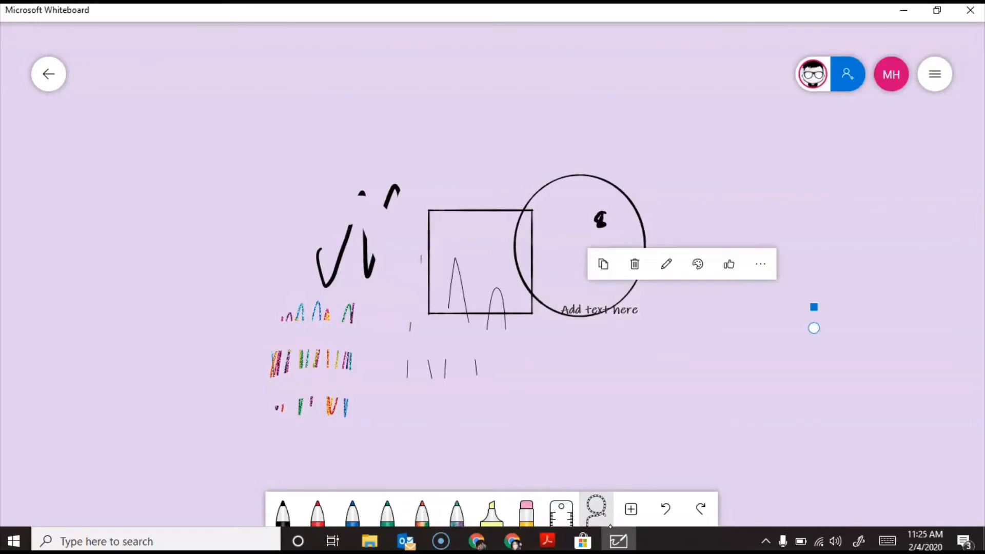
pyautogui.moveTo(682, 310); pyautogui.dragTo(806, 153)
# Move the circle below the text, and the square with its thin ink peaks to the opposite side of the board.
pyautogui.moveTo(582, 376)
pyautogui.mouseDown()
pyautogui.moveTo(583, 150)
pyautogui.moveTo(580, 370)
pyautogui.mouseUp()
pyautogui.moveTo(580, 246); pyautogui.dragTo(752, 314)
pyautogui.moveTo(432, 321)
pyautogui.mouseDown()
pyautogui.moveTo(549, 352)
pyautogui.moveTo(387, 225)
pyautogui.moveTo(426, 316)
pyautogui.mouseUp()
pyautogui.moveTo(479, 267); pyautogui.dragTo(137, 192)
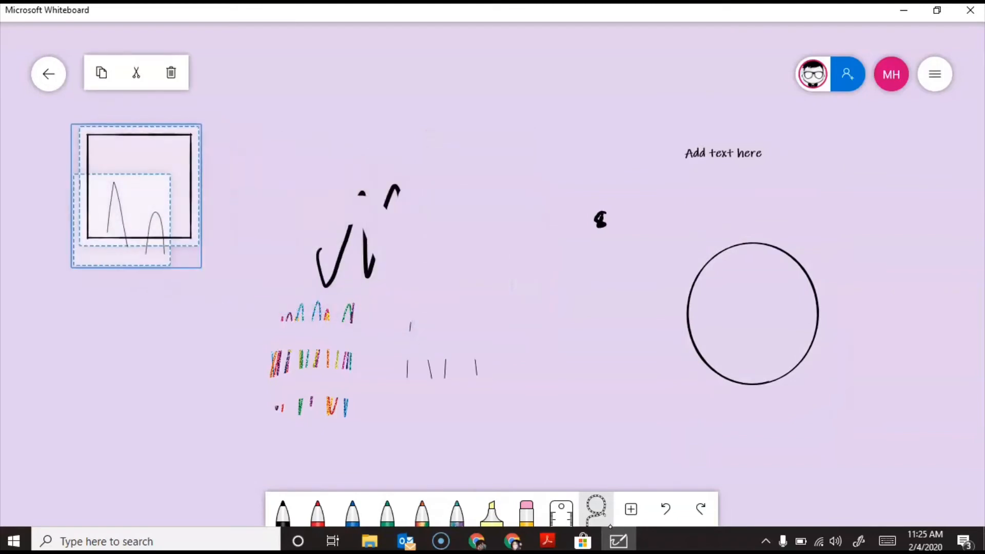
# Erase the leftover black and rainbow strokes in the middle of the board and the ink peaks on the square.
pyautogui.click(401, 278)
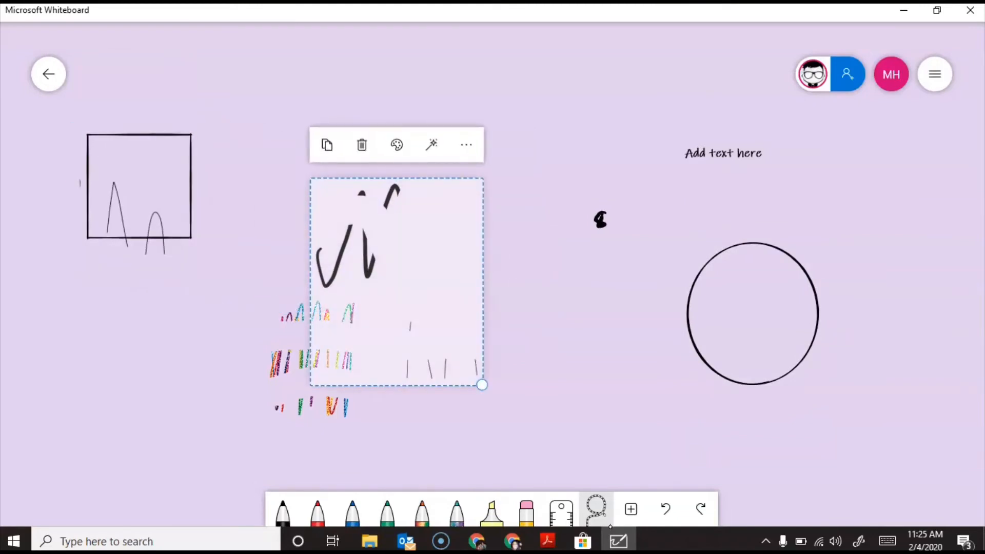
pyautogui.click(527, 510)
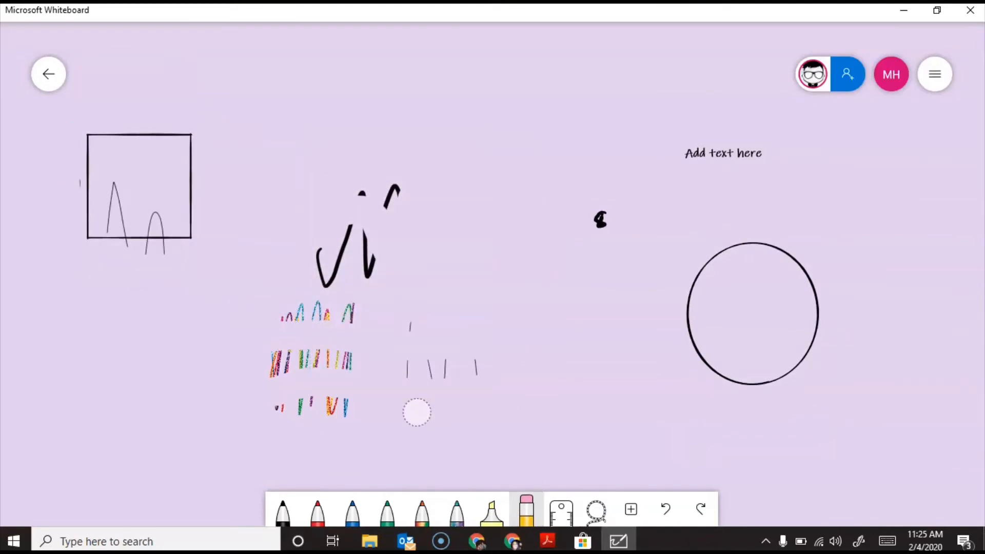
pyautogui.moveTo(416, 409)
pyautogui.mouseDown()
pyautogui.moveTo(356, 345)
pyautogui.moveTo(270, 285)
pyautogui.moveTo(475, 281)
pyautogui.moveTo(559, 260)
pyautogui.mouseUp()
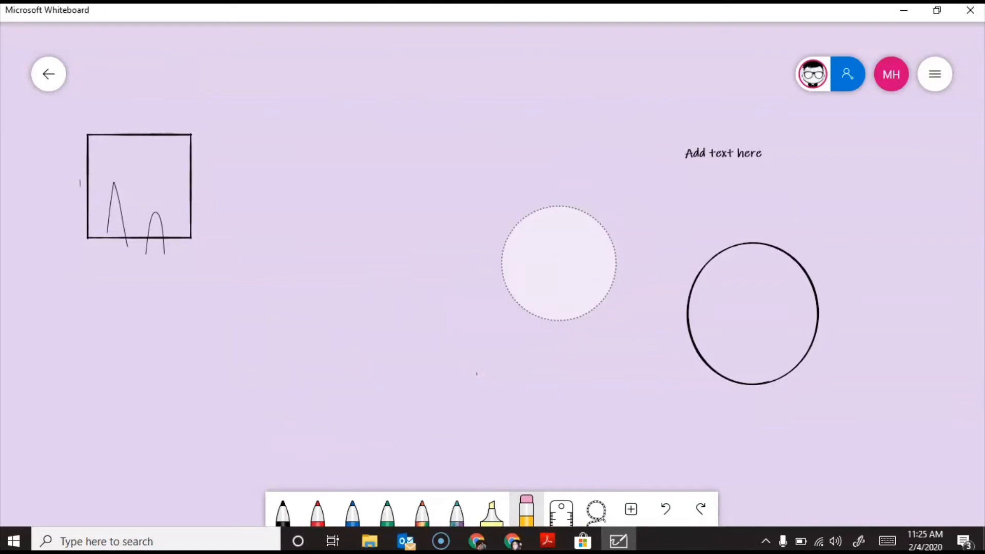
pyautogui.moveTo(274, 261)
pyautogui.mouseDown()
pyautogui.moveTo(183, 253)
pyautogui.moveTo(64, 191)
pyautogui.moveTo(112, 255)
pyautogui.mouseUp()
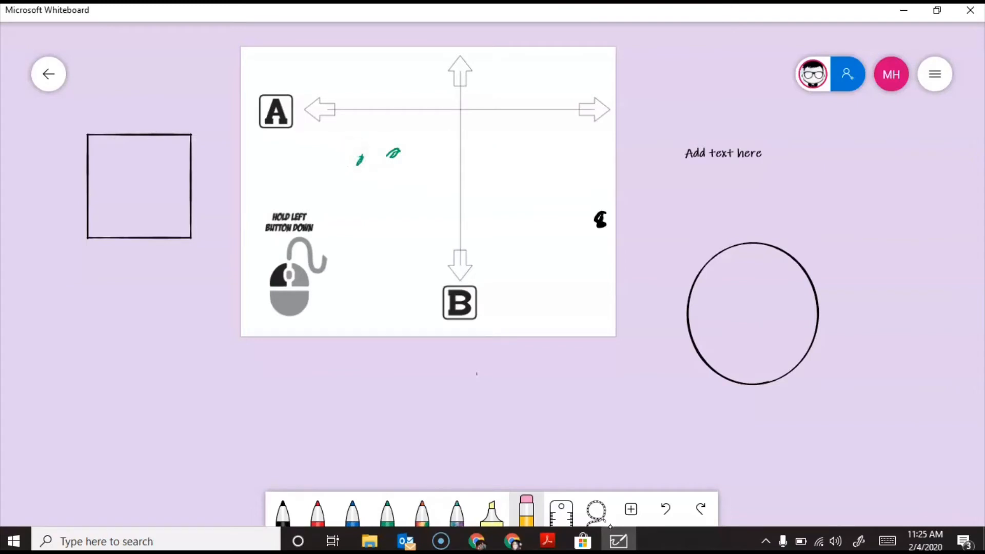
# Move the mouse diagram image with its green ink annotations slightly down and toward the square.
pyautogui.click(428, 192)
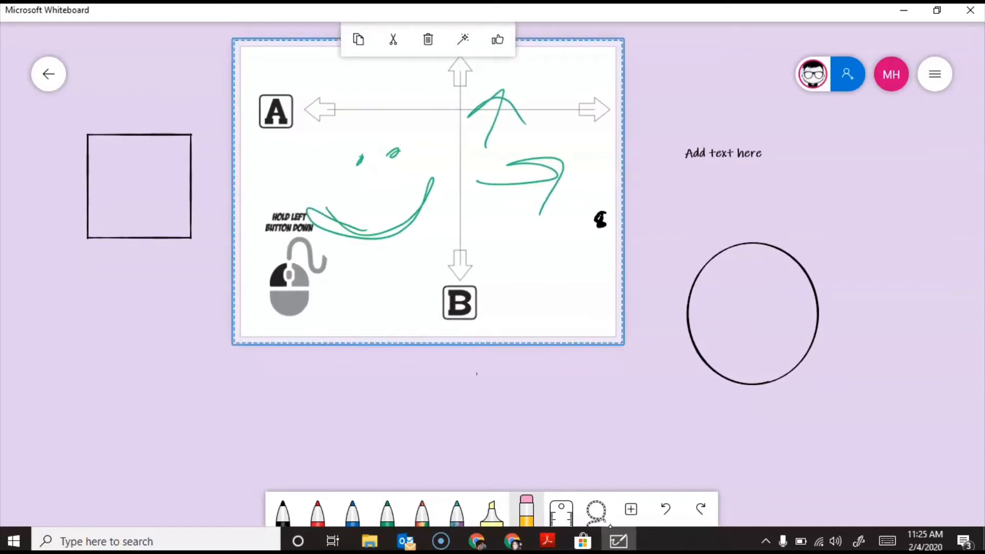
pyautogui.moveTo(428, 192)
pyautogui.mouseDown()
pyautogui.moveTo(612, 314)
pyautogui.moveTo(385, 288)
pyautogui.moveTo(384, 295)
pyautogui.moveTo(498, 253)
pyautogui.moveTo(410, 211)
pyautogui.mouseUp()
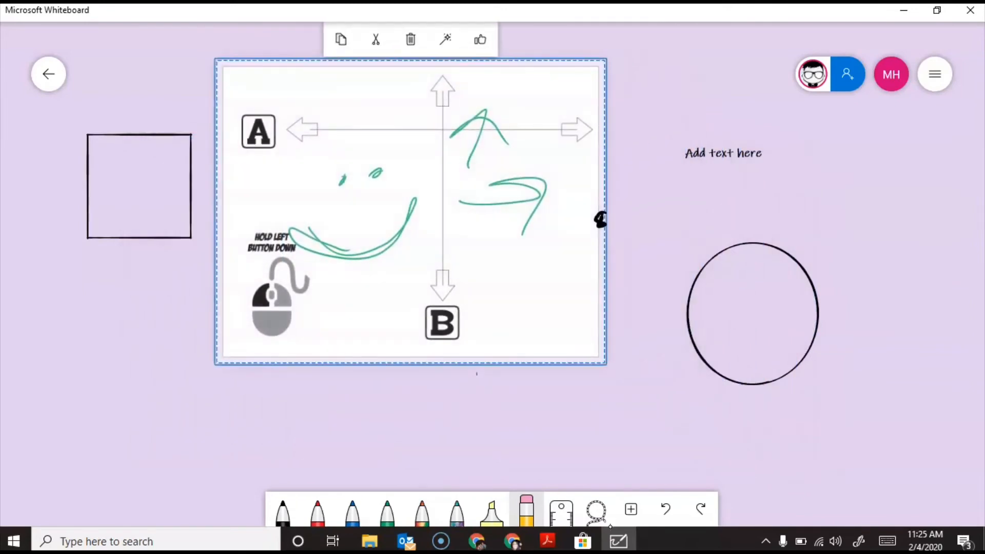
pyautogui.click(411, 211)
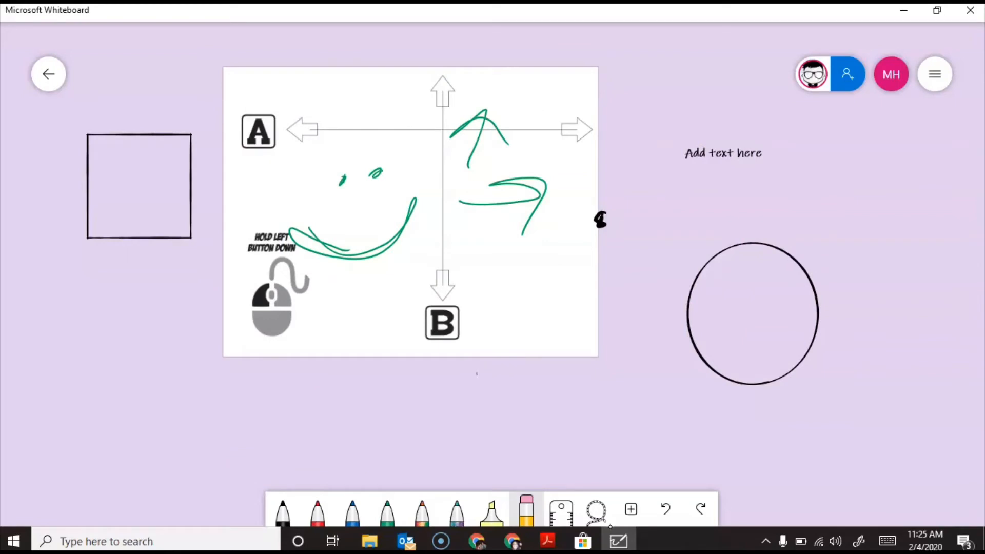
# Circle the letter B on the image with the rainbow pen and move the image with its ink down and away from the square.
pyautogui.click(423, 512)
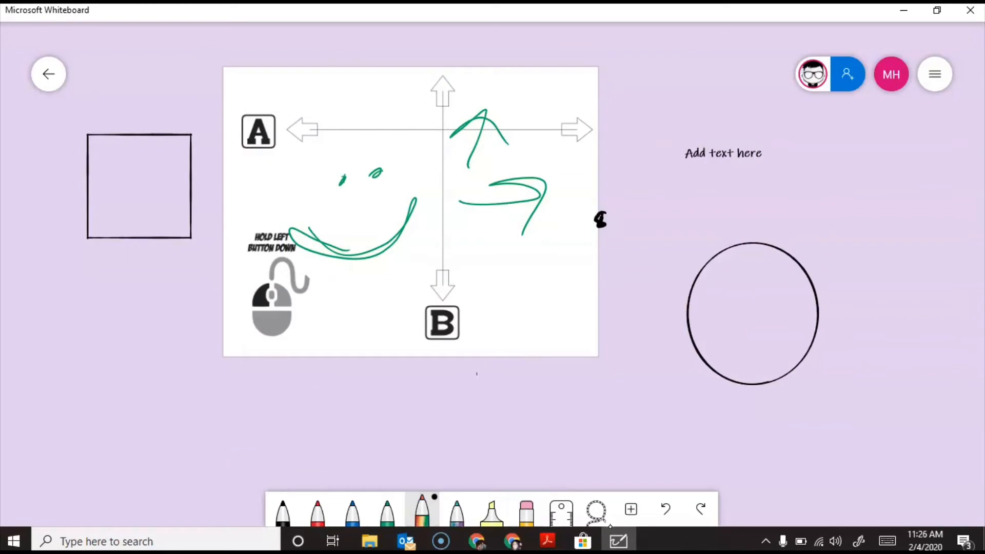
pyautogui.moveTo(478, 295)
pyautogui.mouseDown()
pyautogui.moveTo(396, 338)
pyautogui.moveTo(469, 281)
pyautogui.mouseUp()
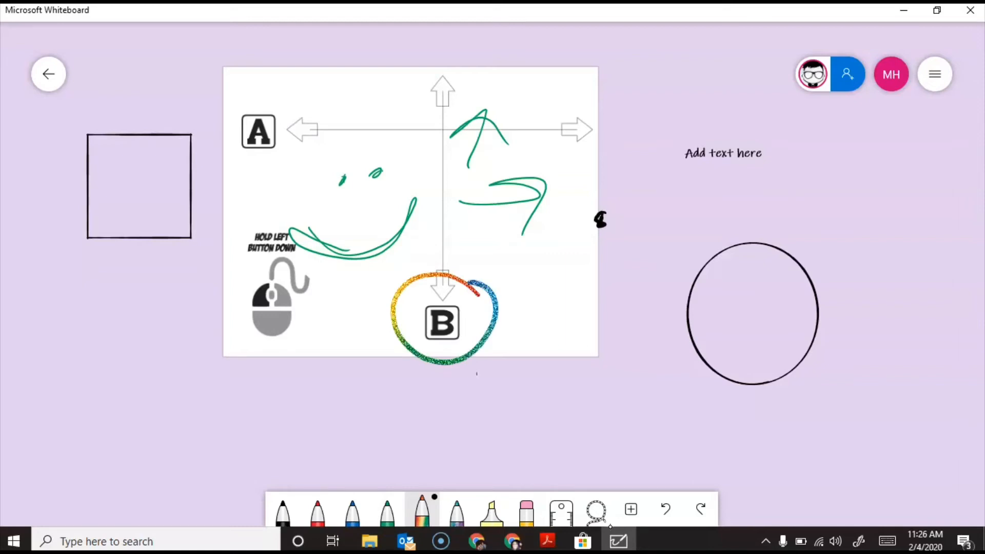
pyautogui.click(410, 216)
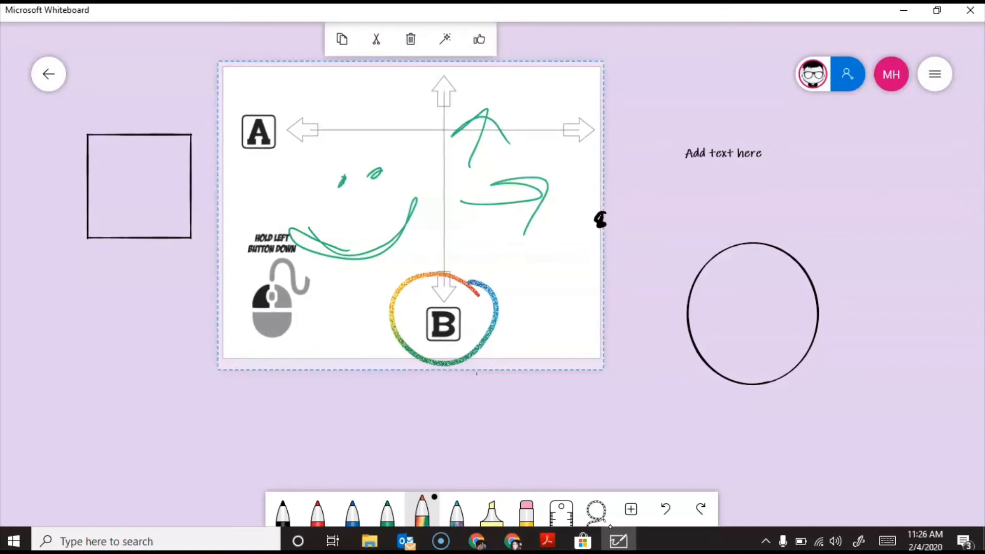
pyautogui.moveTo(411, 215)
pyautogui.mouseDown()
pyautogui.moveTo(366, 296)
pyautogui.moveTo(453, 238)
pyautogui.moveTo(426, 236)
pyautogui.mouseUp()
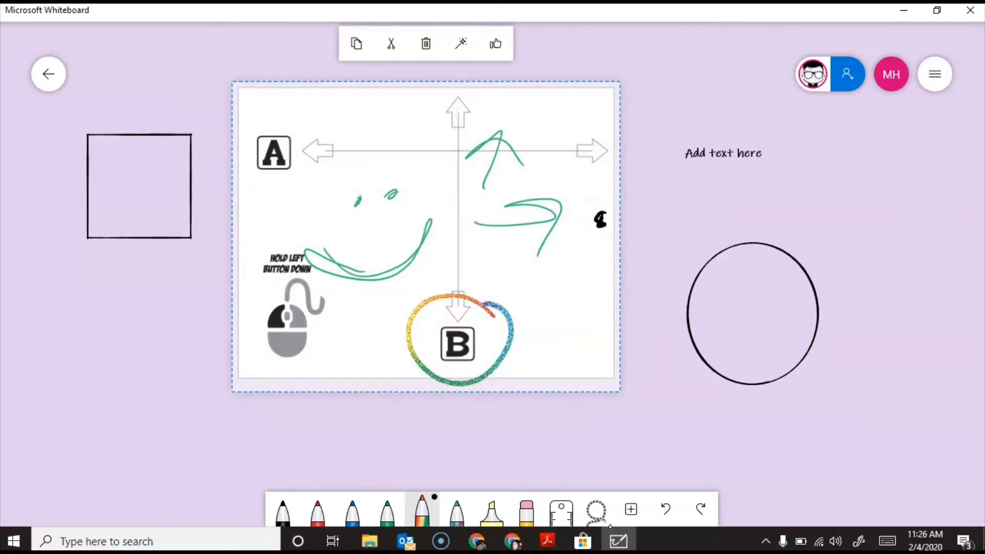
# Undo the last image move and the rainbow circle around the letter B.
pyautogui.moveTo(619, 538); pyautogui.dragTo(666, 505)
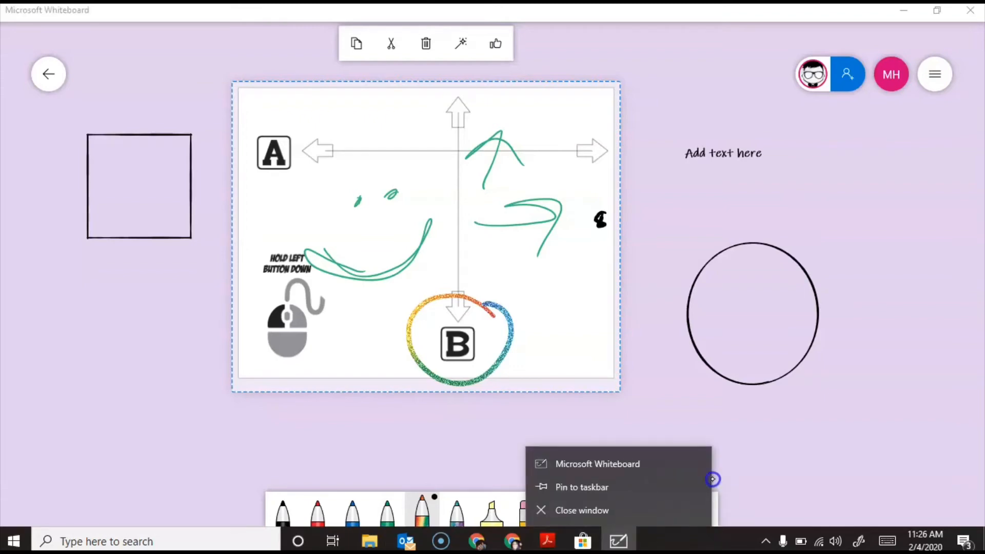
pyautogui.click(728, 470)
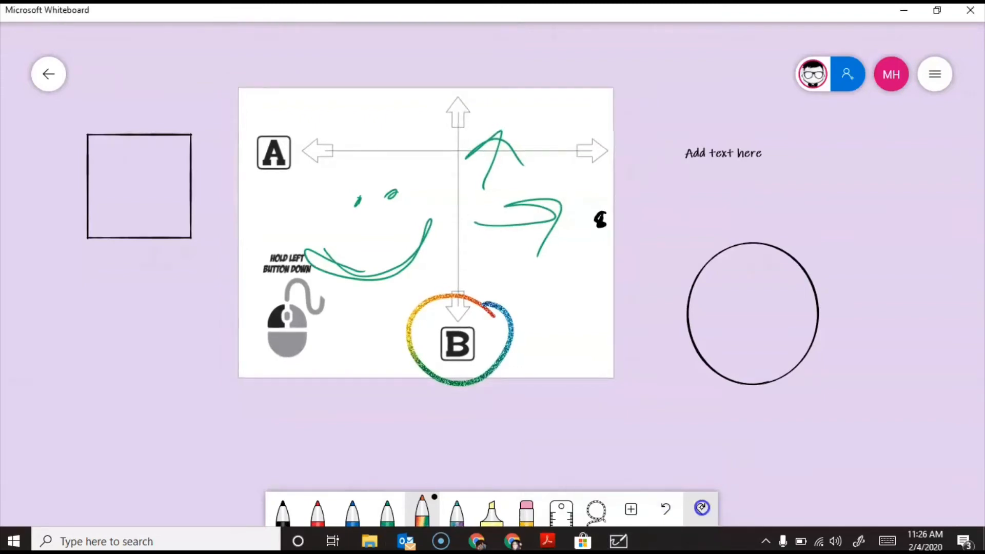
pyautogui.click(666, 511)
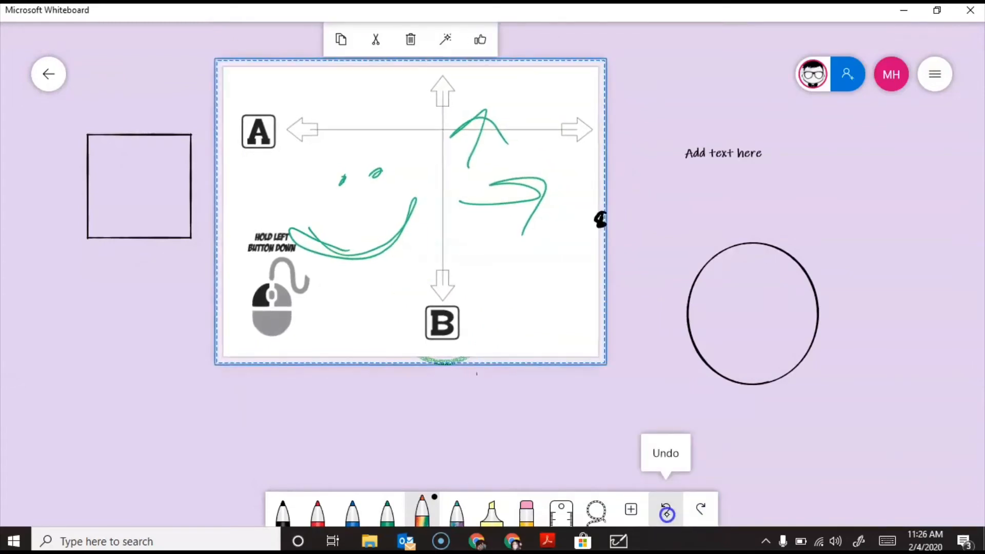
# Undo the remaining rainbow circle drawn around the letter B and deselect the mouse diagram image.
pyautogui.click(666, 515)
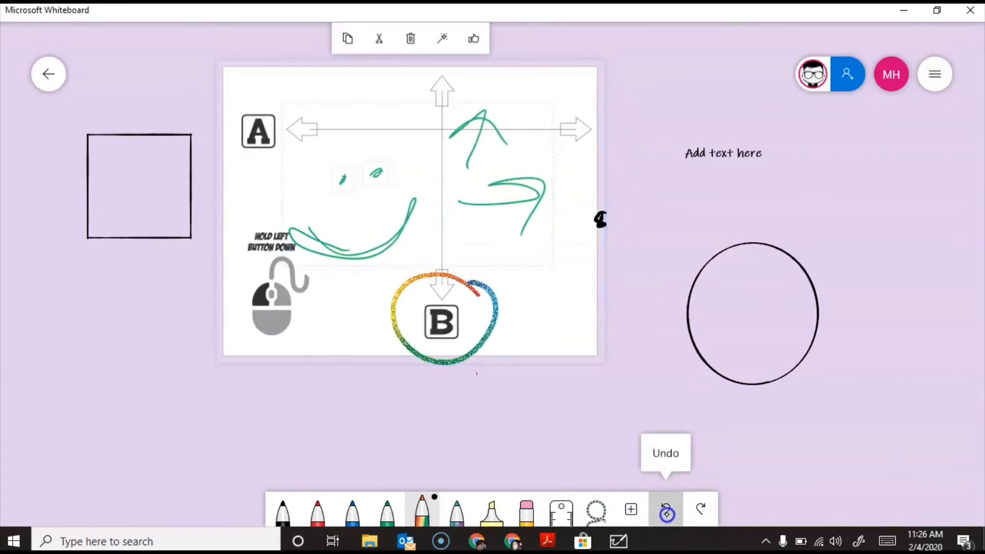
pyautogui.click(776, 419)
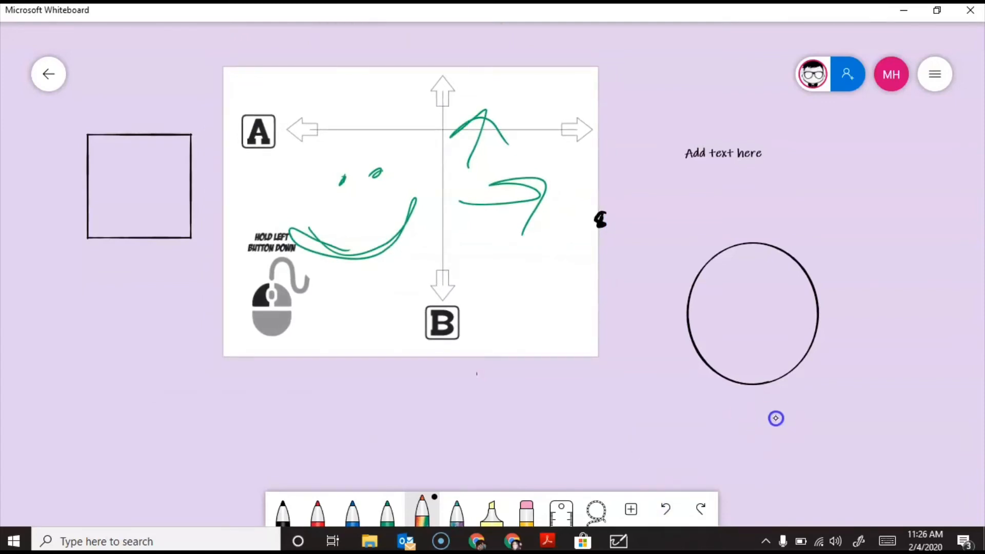
# Take a photo with the camera, accept its crop area, and insert it on the board.
pyautogui.click(631, 509)
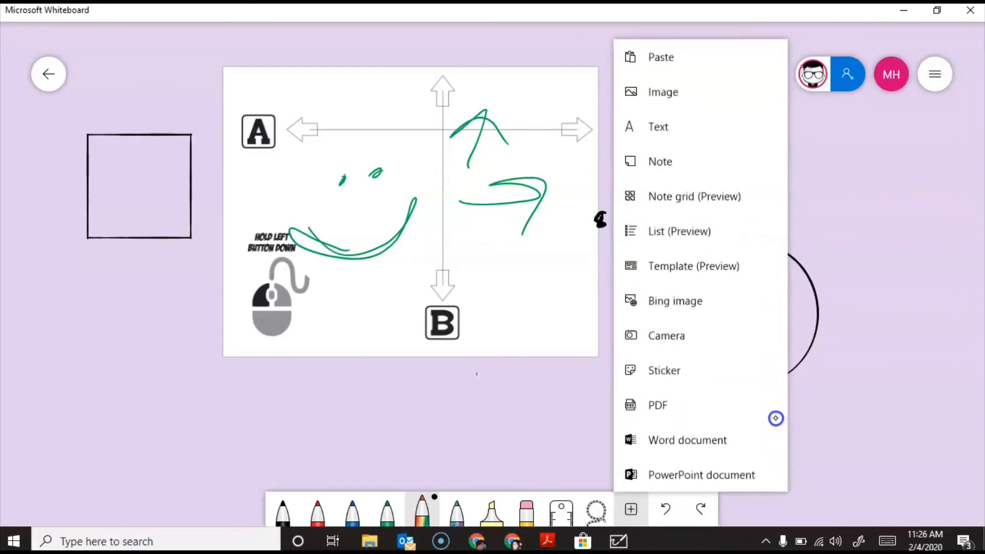
pyautogui.press('Escape')
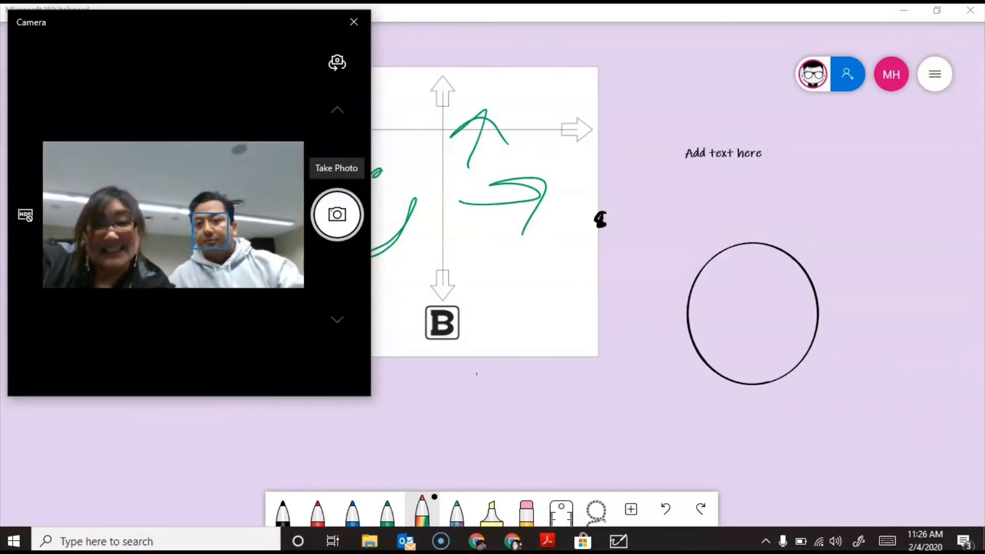
pyautogui.press('space')
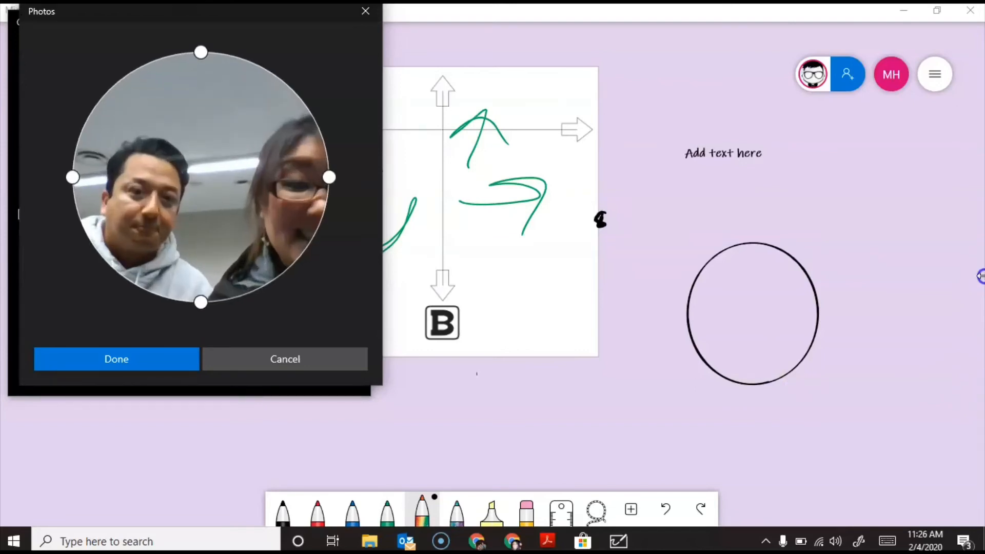
pyautogui.moveTo(328, 177); pyautogui.dragTo(326, 178)
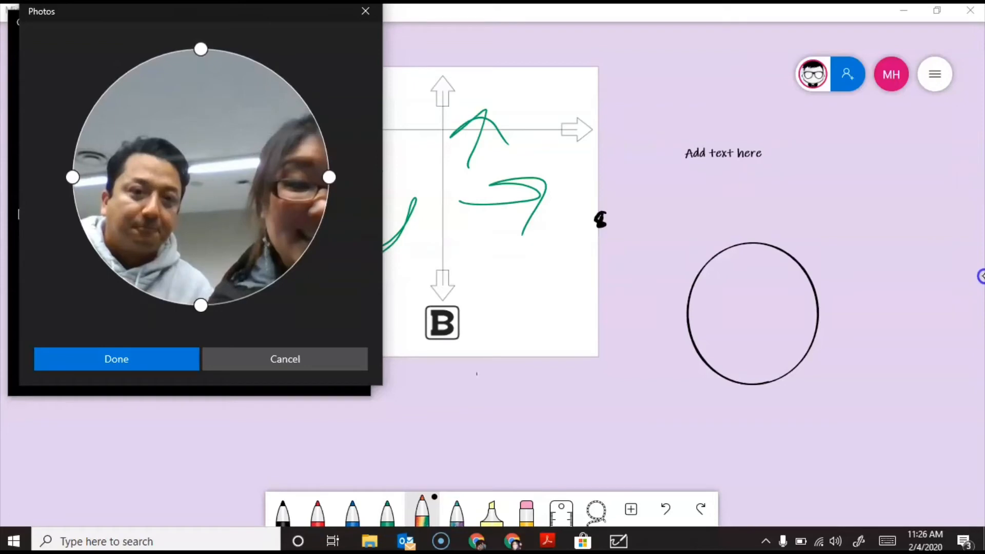
pyautogui.click(117, 359)
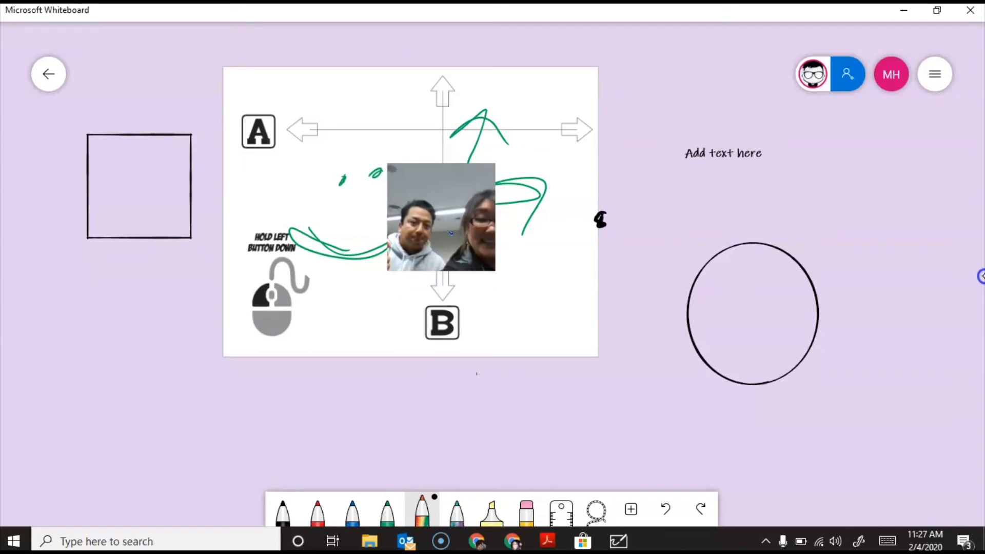
# Enlarge the inserted photo over the mouse diagram and draw a mustache on the man's face with the red pen.
pyautogui.scroll(5, 436, 159)
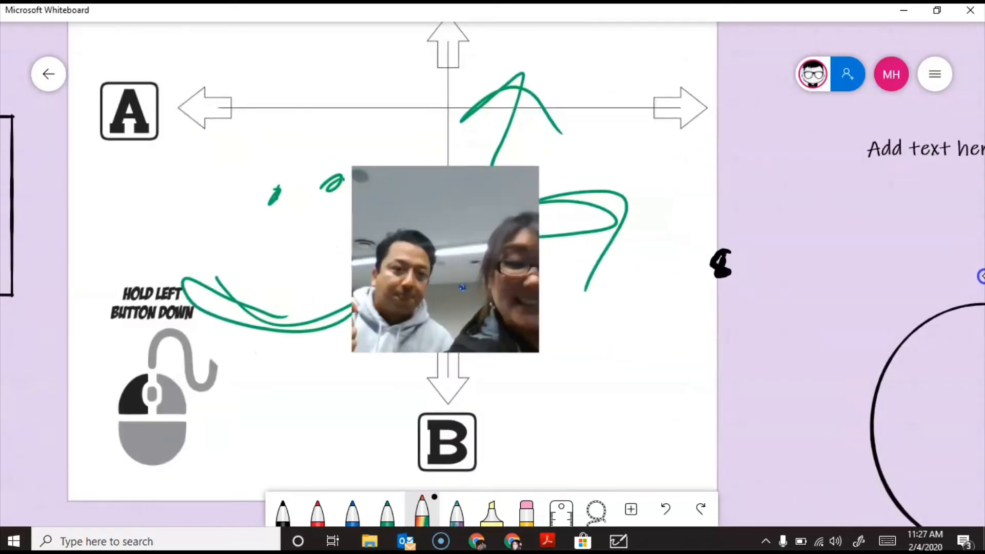
pyautogui.click(446, 259)
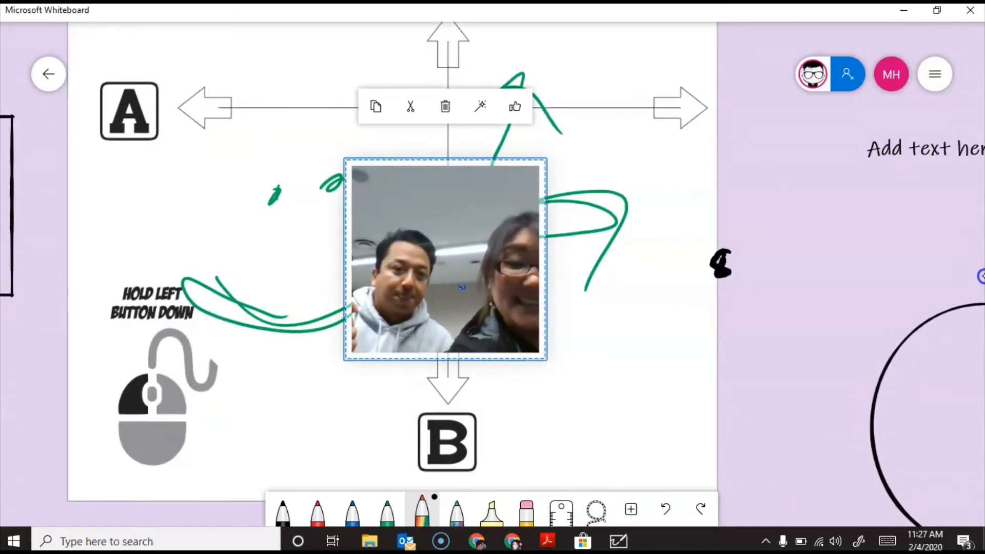
pyautogui.moveTo(539, 353)
pyautogui.mouseDown()
pyautogui.moveTo(565, 488)
pyautogui.moveTo(602, 553)
pyautogui.mouseUp()
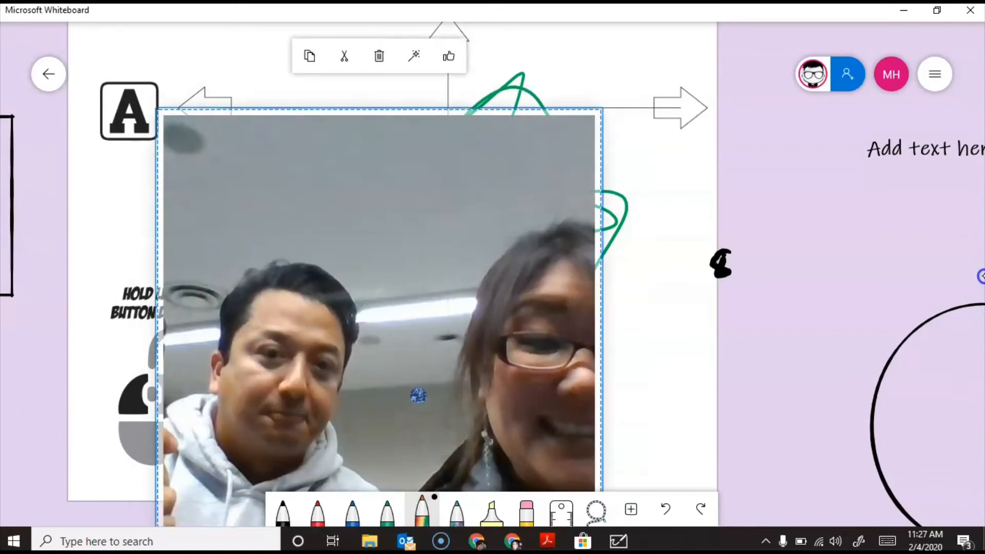
pyautogui.click(318, 513)
pyautogui.moveTo(259, 375)
pyautogui.mouseDown()
pyautogui.moveTo(278, 360)
pyautogui.moveTo(311, 372)
pyautogui.mouseUp()
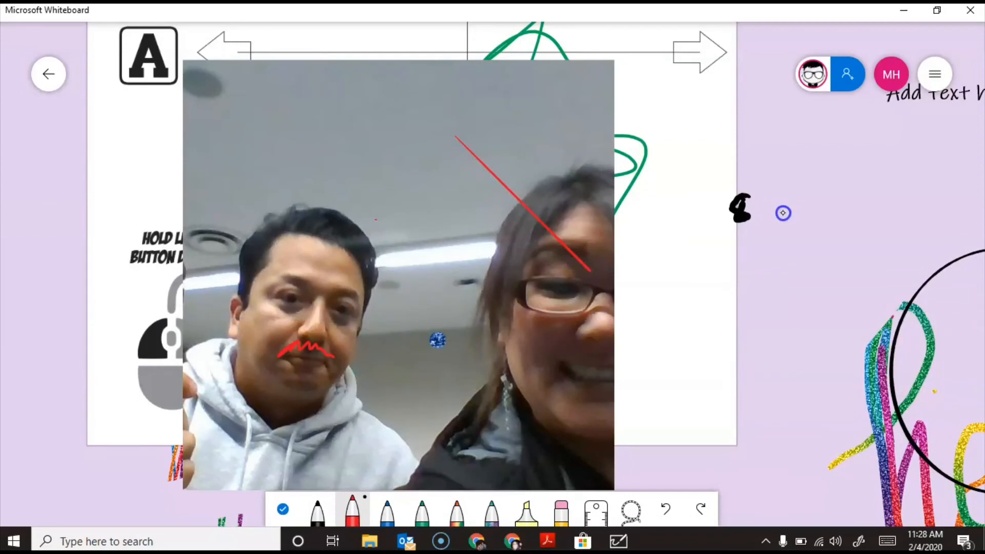
# Show the ruler tilted at 7° and draw a red line along its upper edge beside the photo.
pyautogui.hotkey('ctrl', 'r')
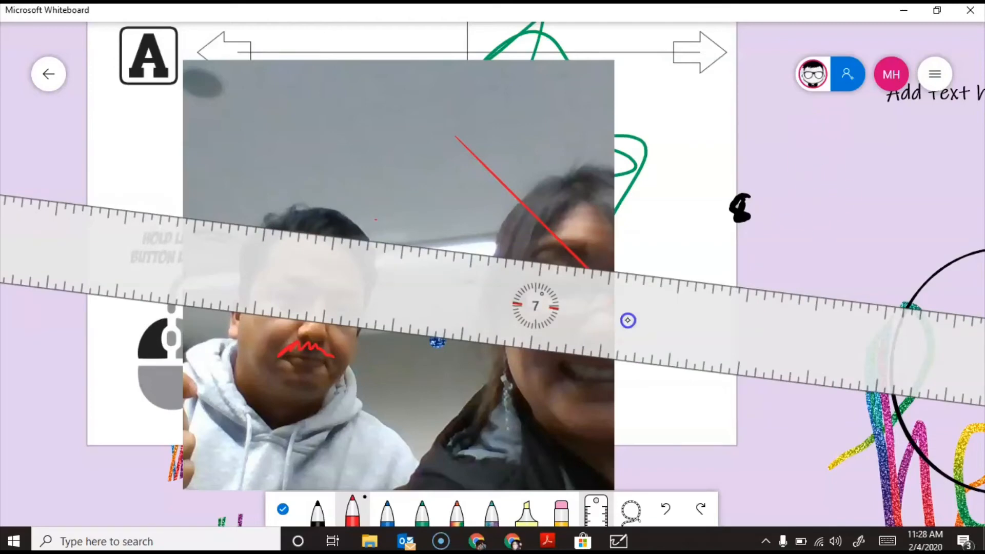
pyautogui.moveTo(844, 215)
pyautogui.mouseDown()
pyautogui.moveTo(761, 308)
pyautogui.moveTo(605, 323)
pyautogui.mouseUp()
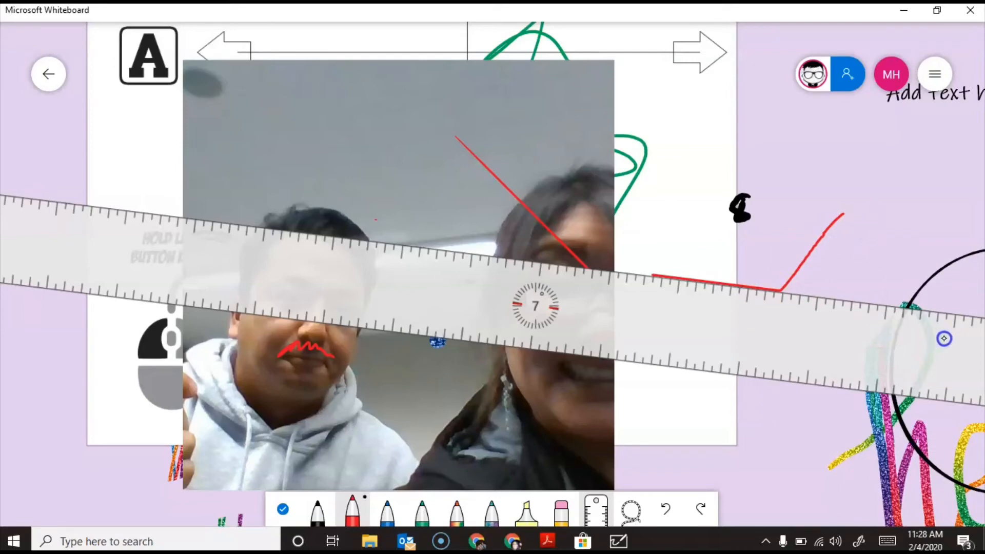
pyautogui.rightClick(952, 300)
pyautogui.rightClick(948, 319)
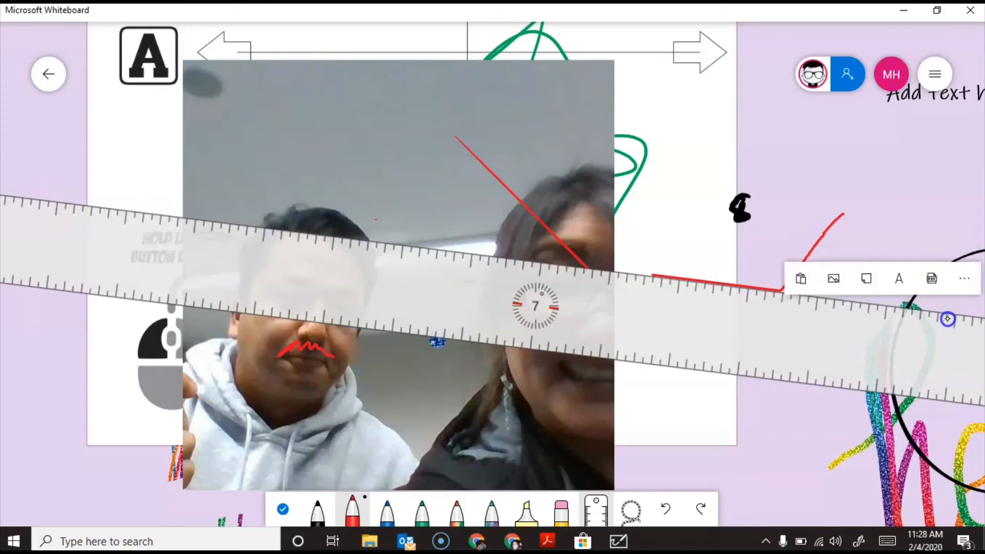
pyautogui.click(948, 319)
# Draw a horizontal red line along the ruler at 0° to meet the slanted line, and label the angle 7°.
pyautogui.moveTo(535, 305); pyautogui.dragTo(524, 337)
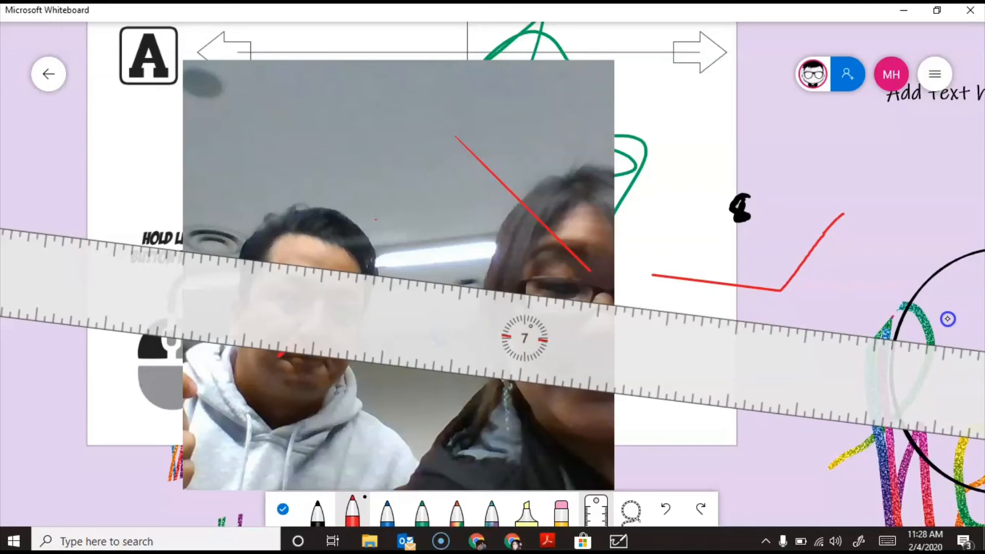
pyautogui.moveTo(525, 337); pyautogui.dragTo(680, 335)
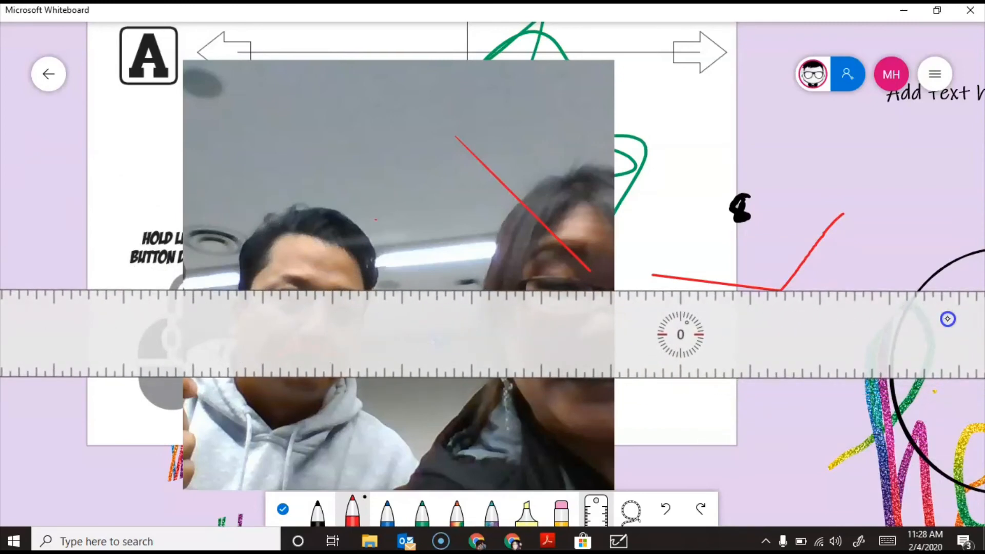
pyautogui.moveTo(656, 290); pyautogui.dragTo(794, 289)
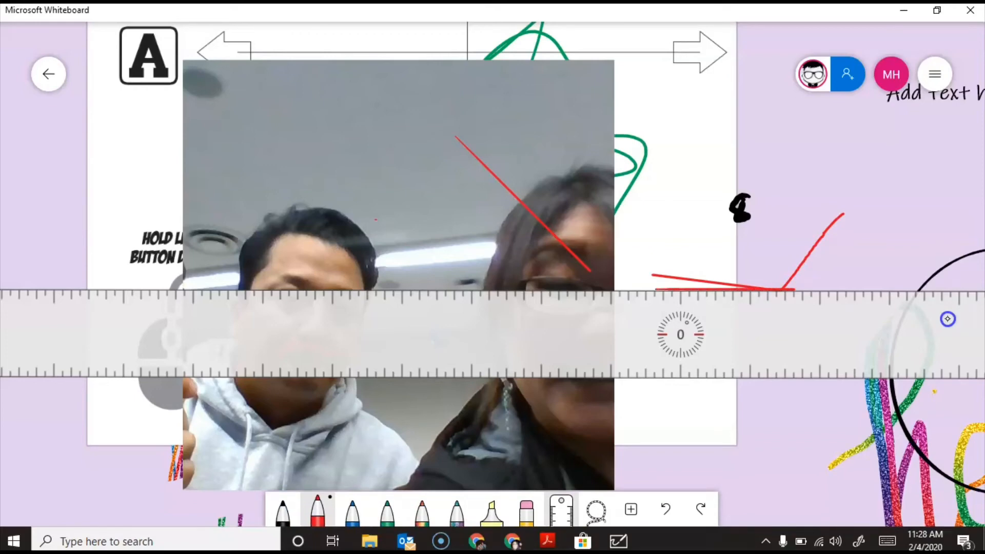
pyautogui.moveTo(947, 319); pyautogui.dragTo(914, 511)
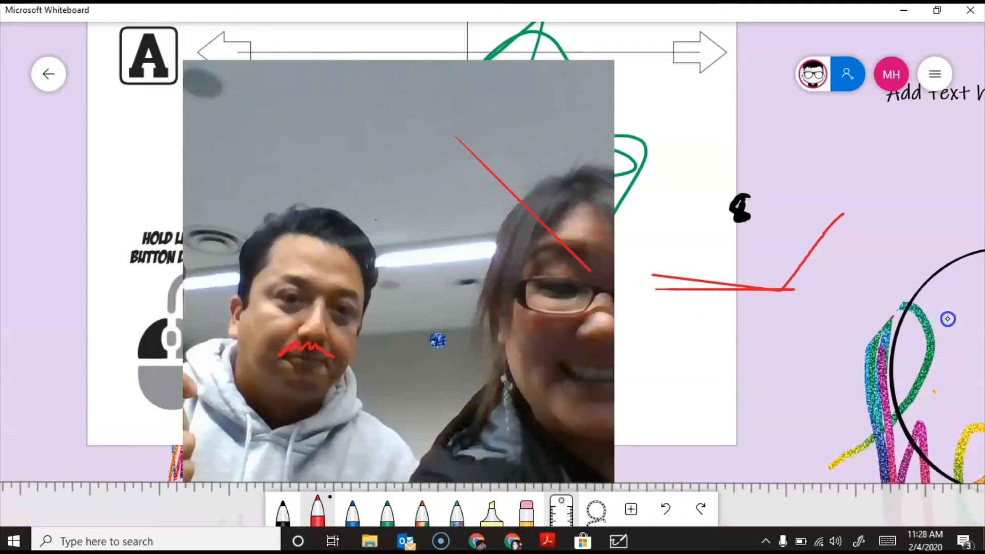
pyautogui.moveTo(626, 270); pyautogui.dragTo(627, 306)
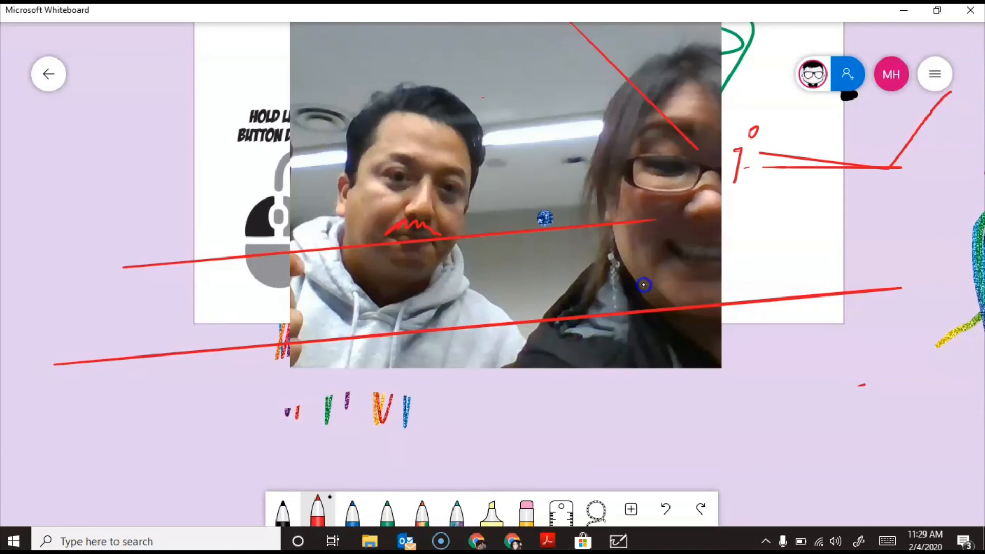
# Open the board's invite options, search for a contact by first name, and select one suggestion but remove it without inviting.
pyautogui.click(847, 75)
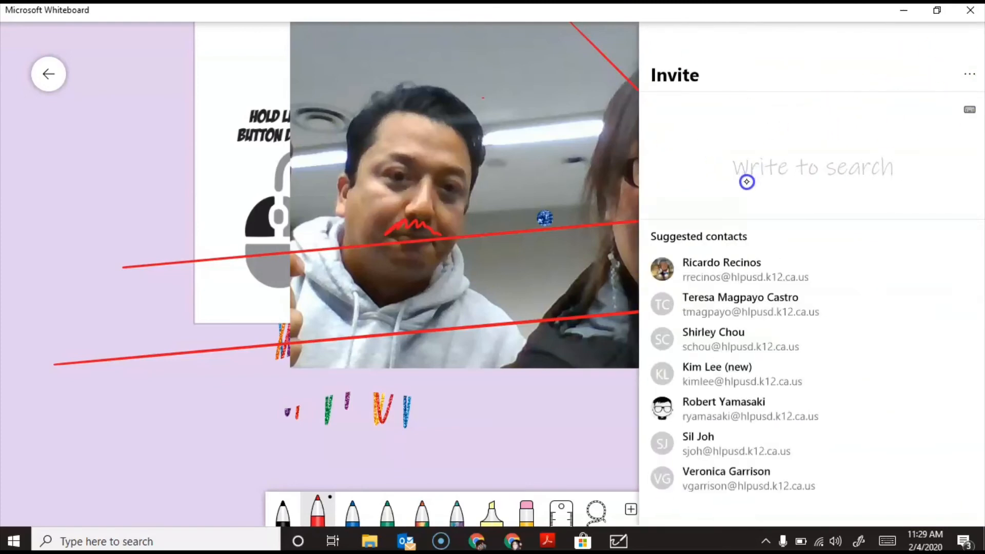
pyautogui.click(761, 149)
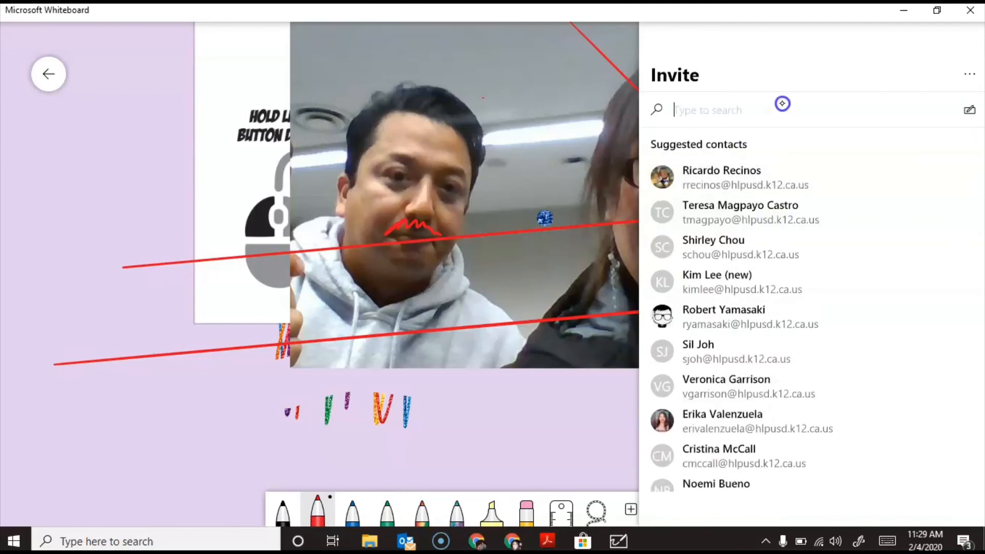
pyautogui.write('sky')
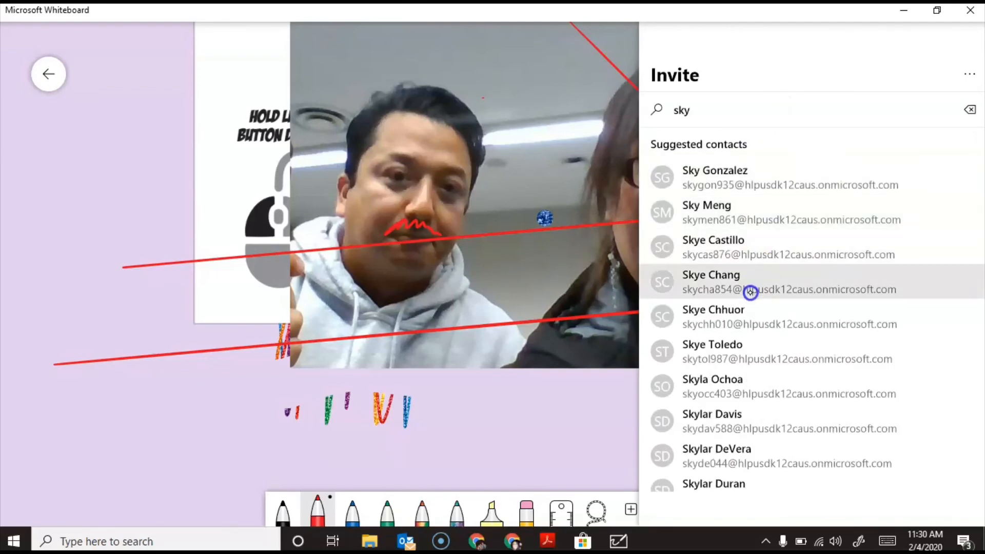
pyautogui.click(750, 291)
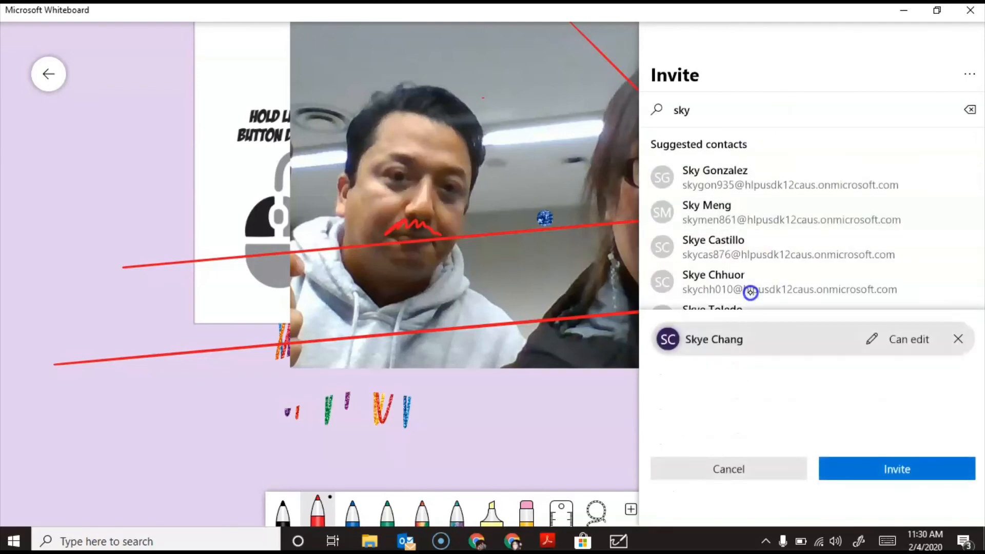
pyautogui.click(958, 342)
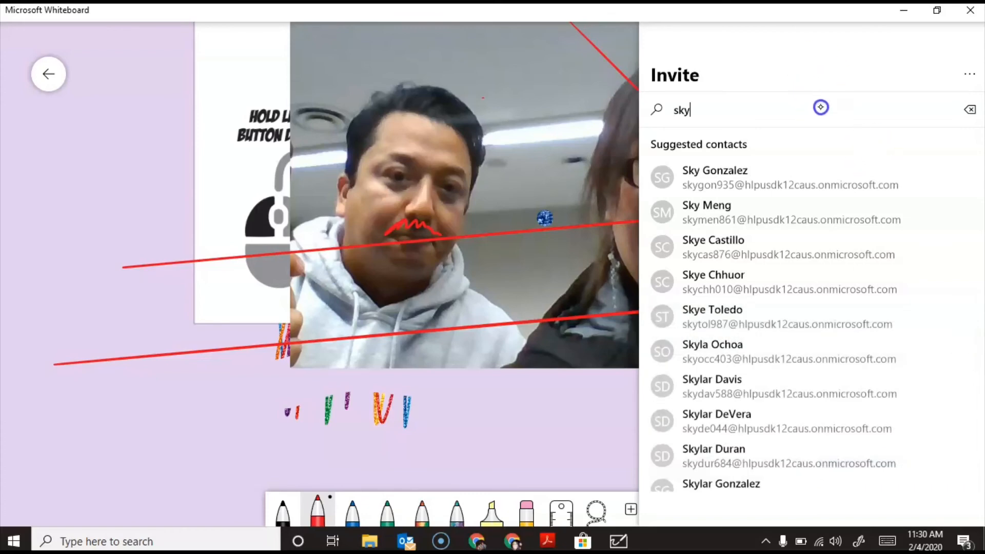
# Turn on the web sharing link for this whiteboard and copy the link.
pyautogui.click(969, 74)
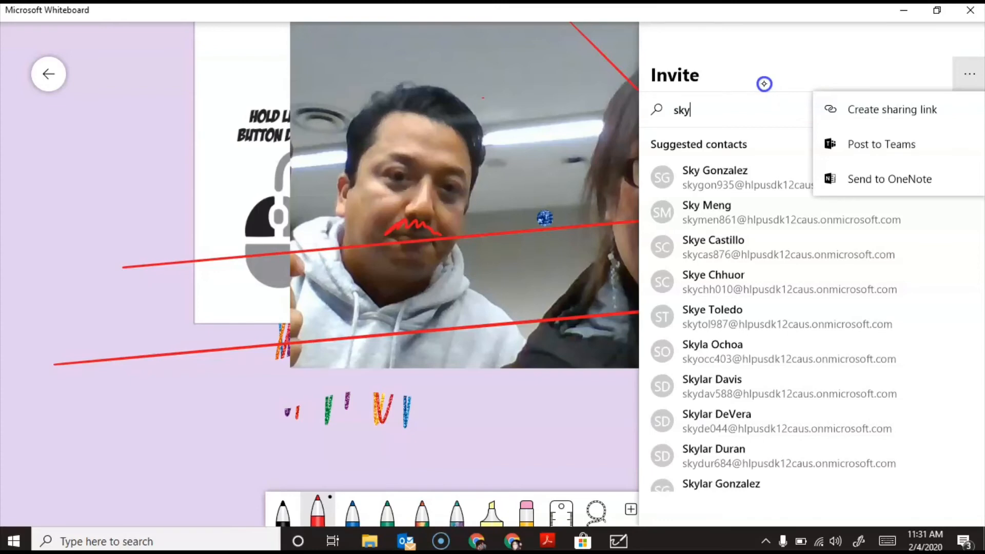
pyautogui.click(876, 62)
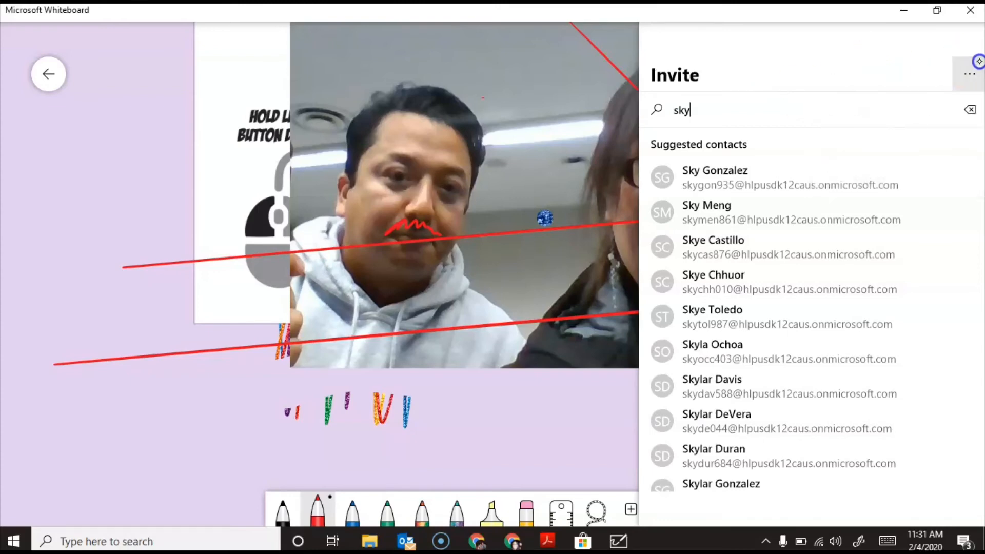
pyautogui.click(974, 82)
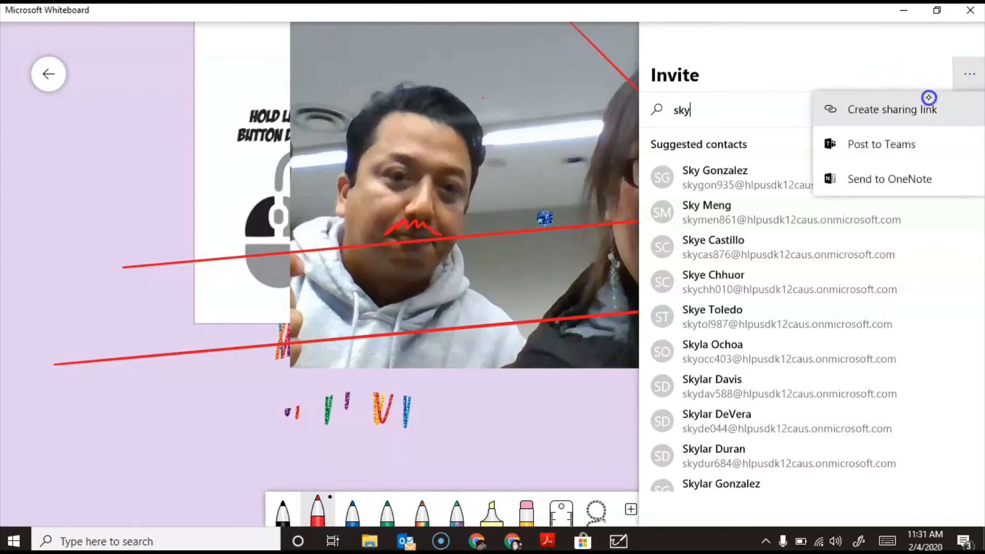
pyautogui.click(910, 117)
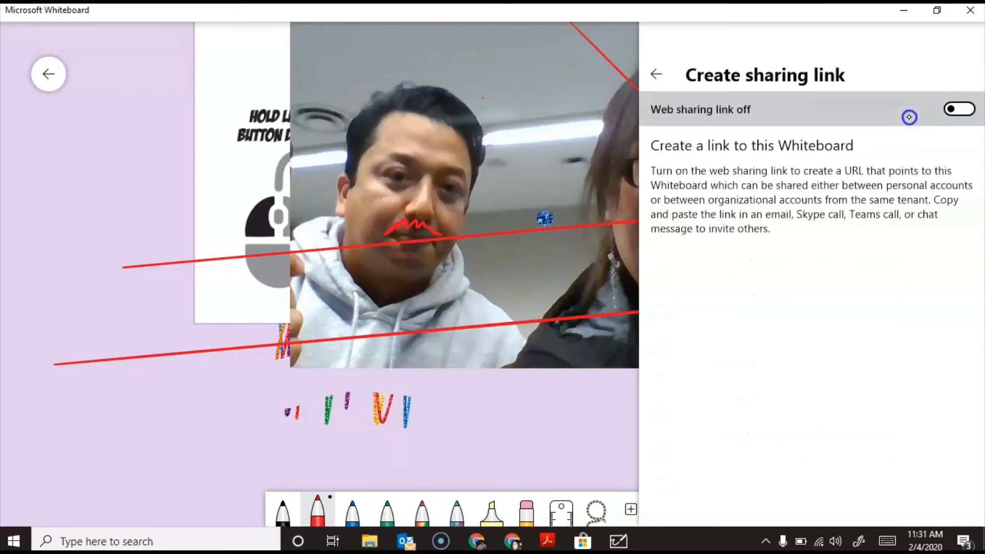
pyautogui.click(952, 105)
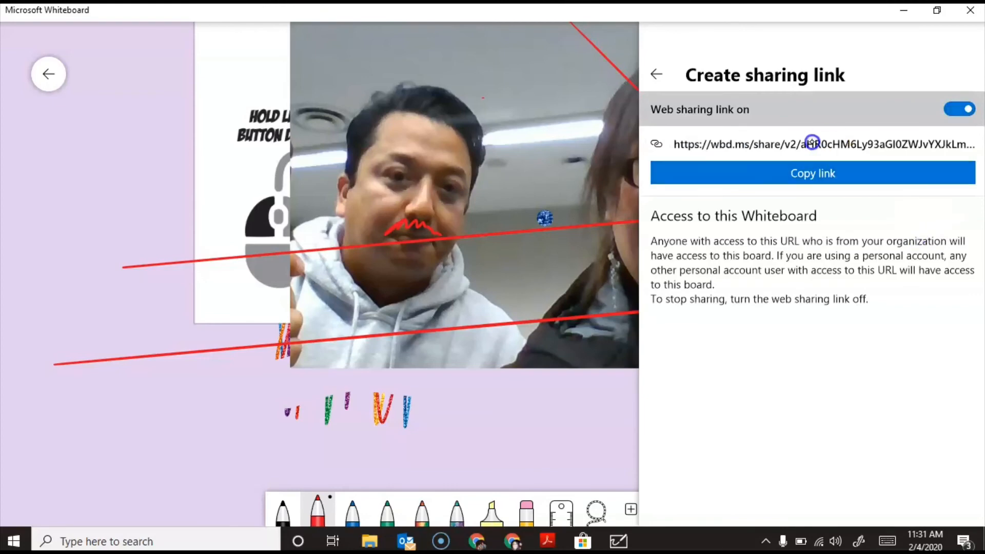
pyautogui.click(856, 175)
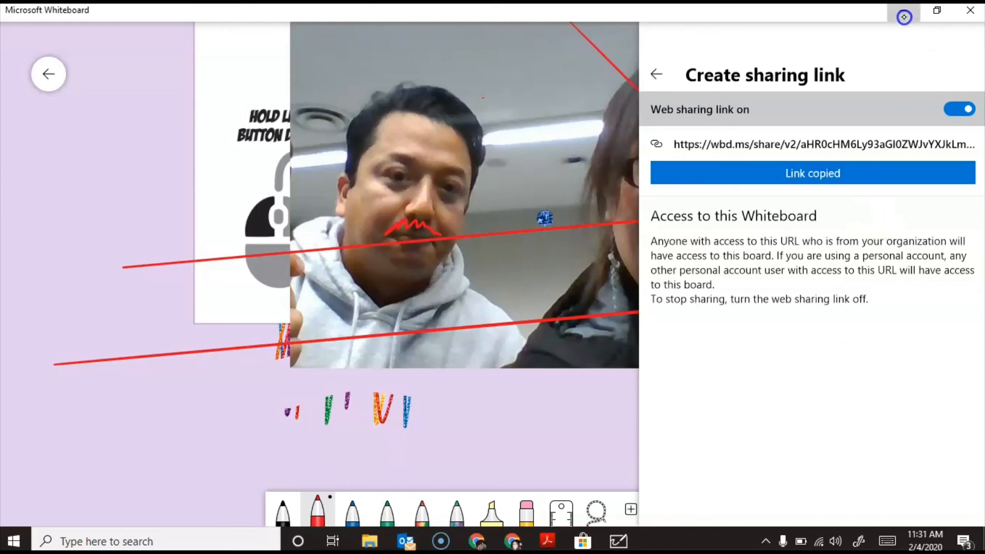
# Switch to the Chrome browser, search the web for "office 365", and open the Office 365 Login result.
pyautogui.click(904, 16)
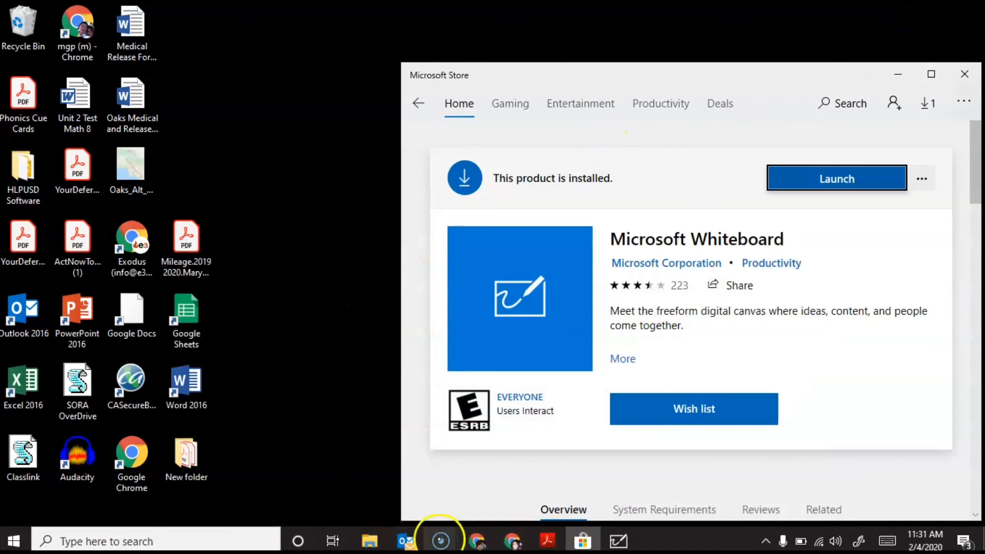
pyautogui.click(505, 541)
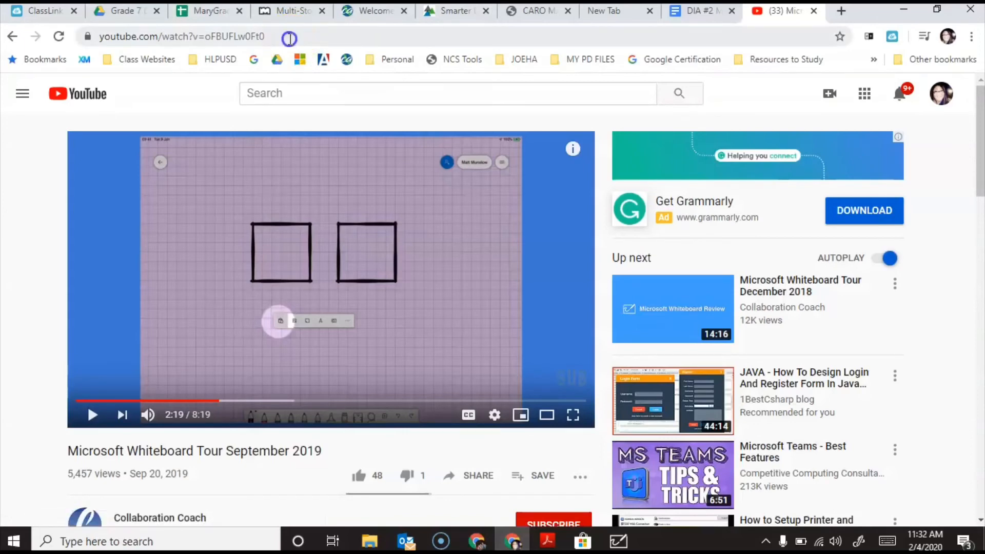
pyautogui.click(291, 39)
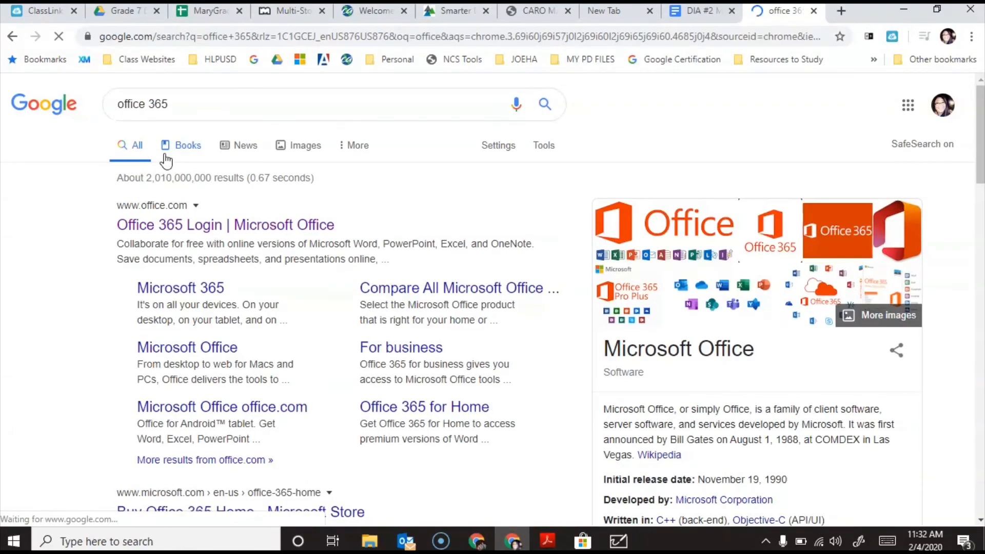
pyautogui.click(179, 226)
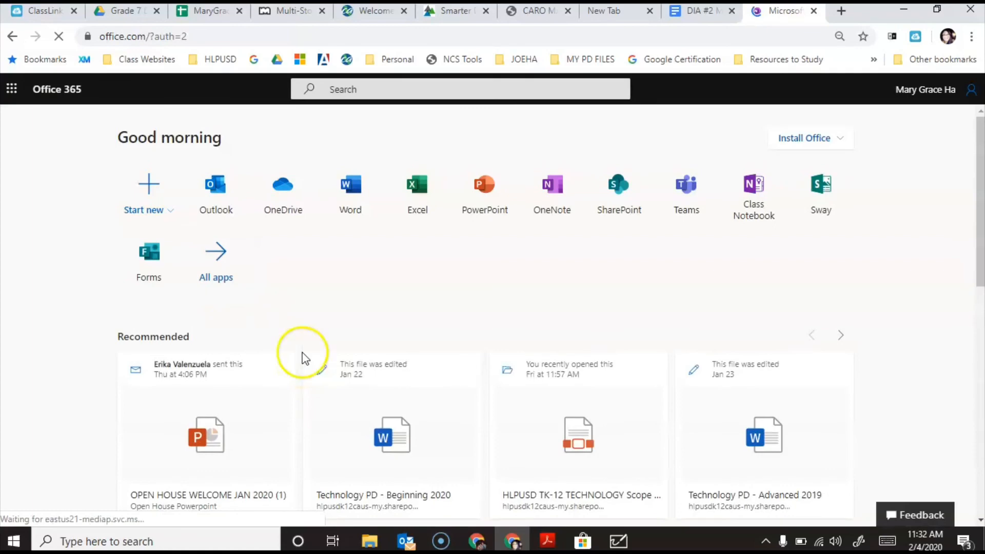
# Launch Whiteboard from the full list of Office 365 apps and create a new whiteboard.
pyautogui.click(218, 257)
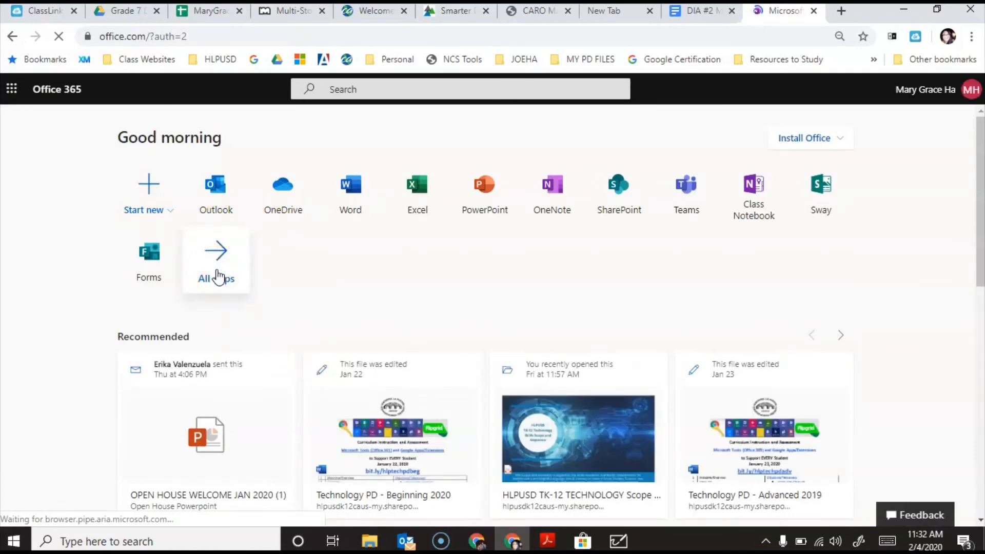
pyautogui.click(220, 310)
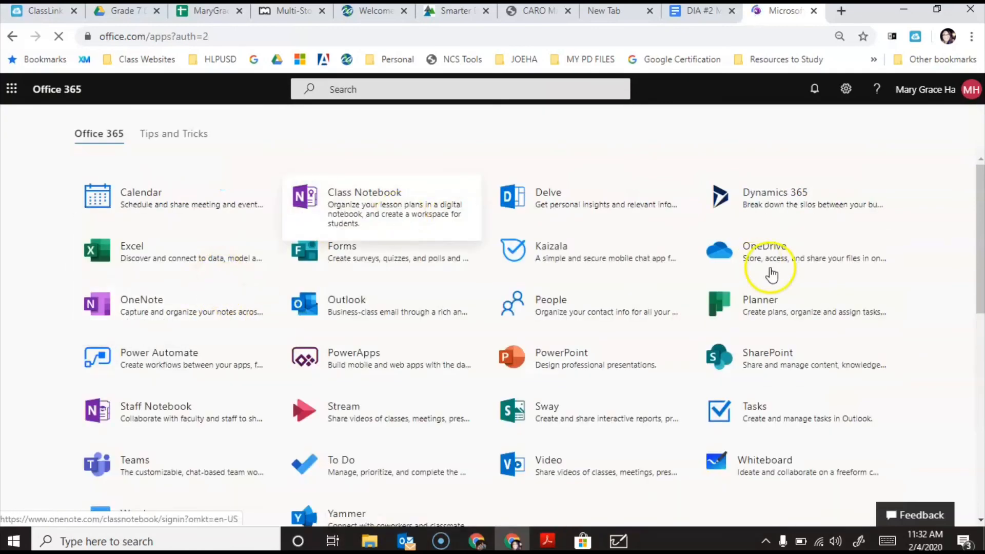
pyautogui.scroll(-1, 847, 374)
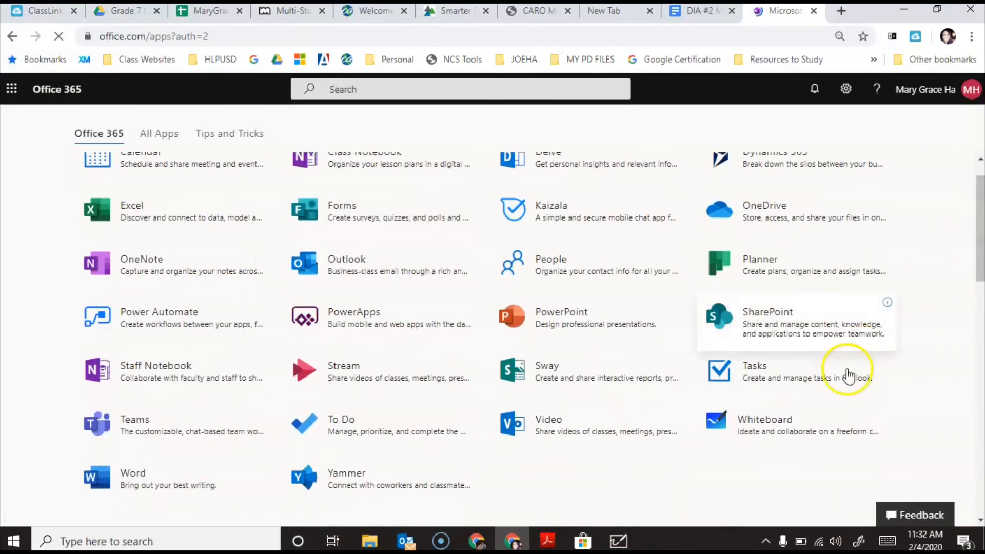
pyautogui.click(746, 464)
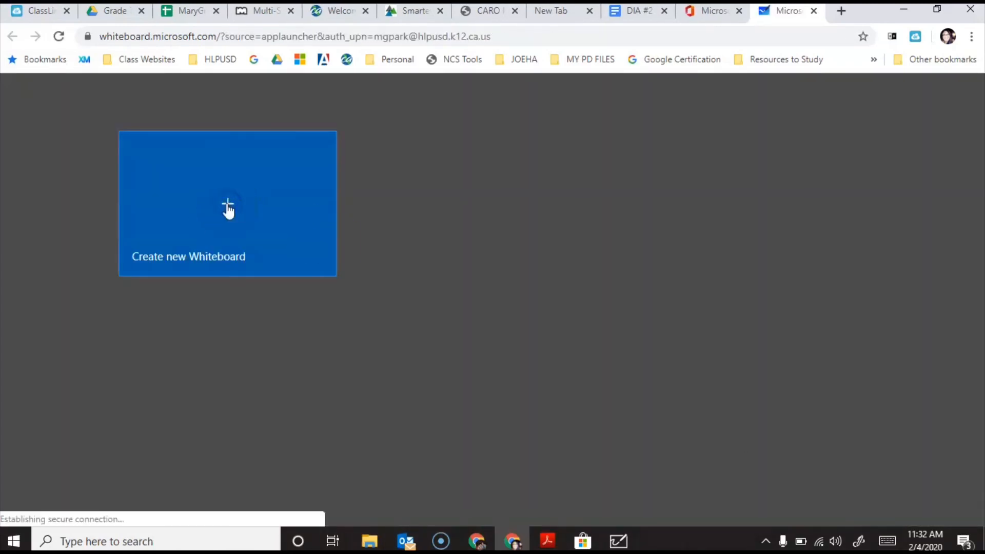
pyautogui.click(267, 223)
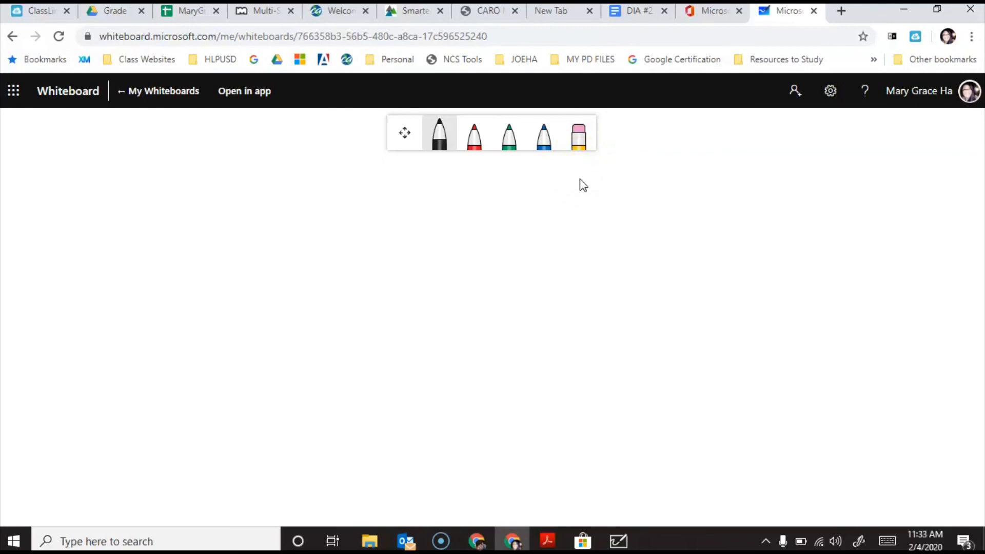
# Handwrite the vertical multiplication 23 × 4 in black pen on the blank board and underline it with a long stroke.
pyautogui.click(516, 264)
pyautogui.moveTo(526, 240)
pyautogui.mouseDown()
pyautogui.moveTo(550, 298)
pyautogui.moveTo(590, 292)
pyautogui.mouseUp()
pyautogui.moveTo(585, 243)
pyautogui.mouseDown()
pyautogui.moveTo(625, 236)
pyautogui.moveTo(593, 311)
pyautogui.mouseUp()
pyautogui.moveTo(461, 331); pyautogui.dragTo(511, 394)
pyautogui.moveTo(502, 319); pyautogui.dragTo(463, 414)
pyautogui.moveTo(597, 331)
pyautogui.mouseDown()
pyautogui.moveTo(595, 359)
pyautogui.moveTo(642, 363)
pyautogui.mouseUp()
pyautogui.moveTo(617, 329); pyautogui.dragTo(623, 415)
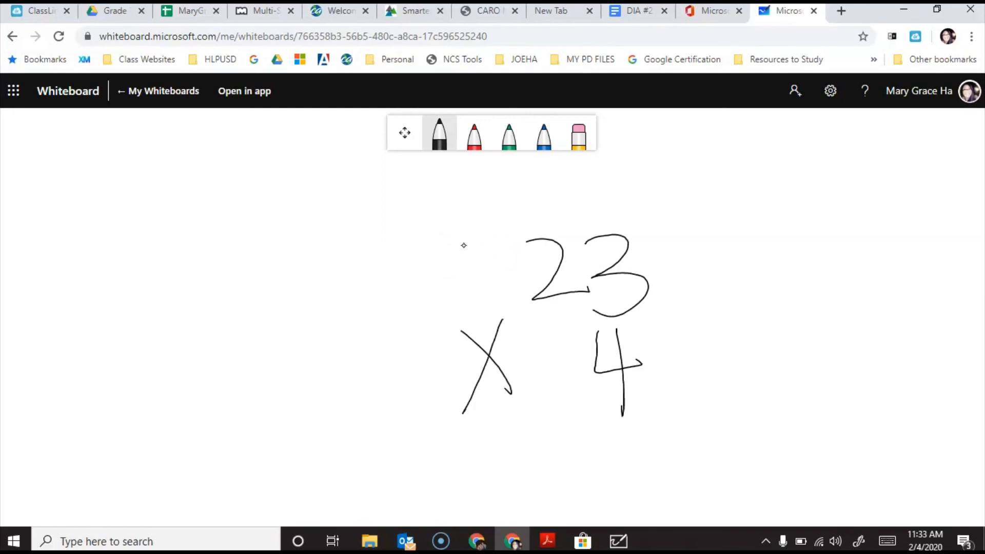
pyautogui.moveTo(728, 388); pyautogui.dragTo(402, 440)
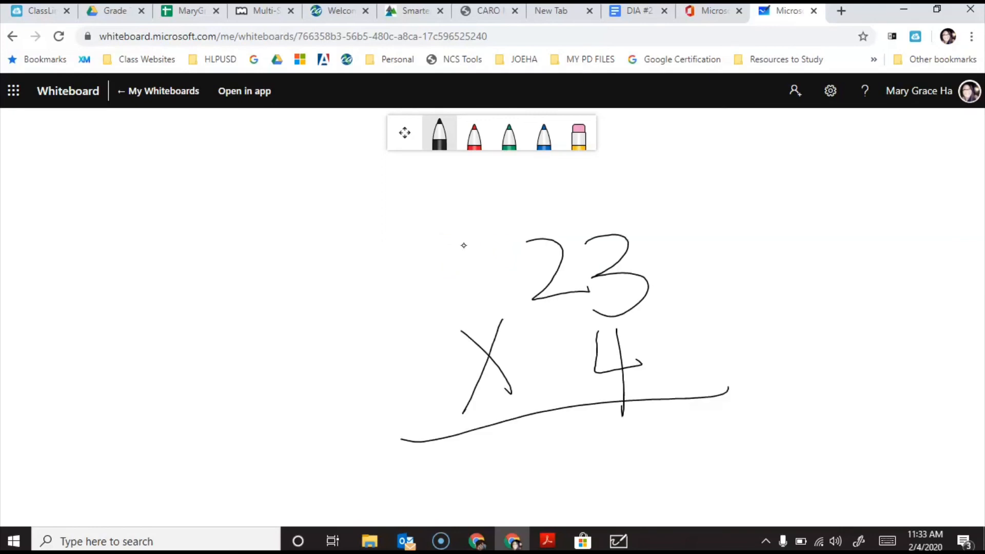
# Create a sharing link for the online whiteboard and close the sharing options without copying it.
pyautogui.click(794, 99)
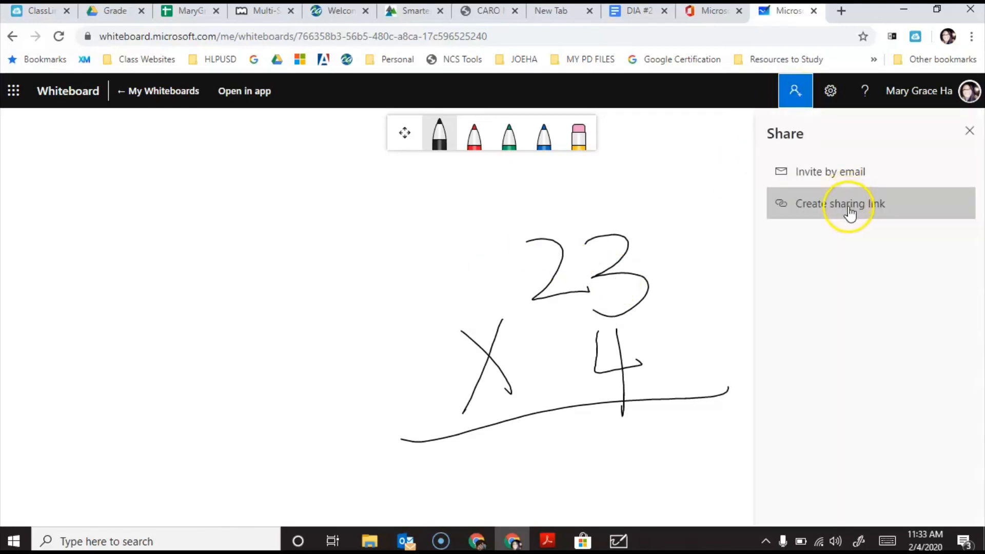
pyautogui.click(850, 210)
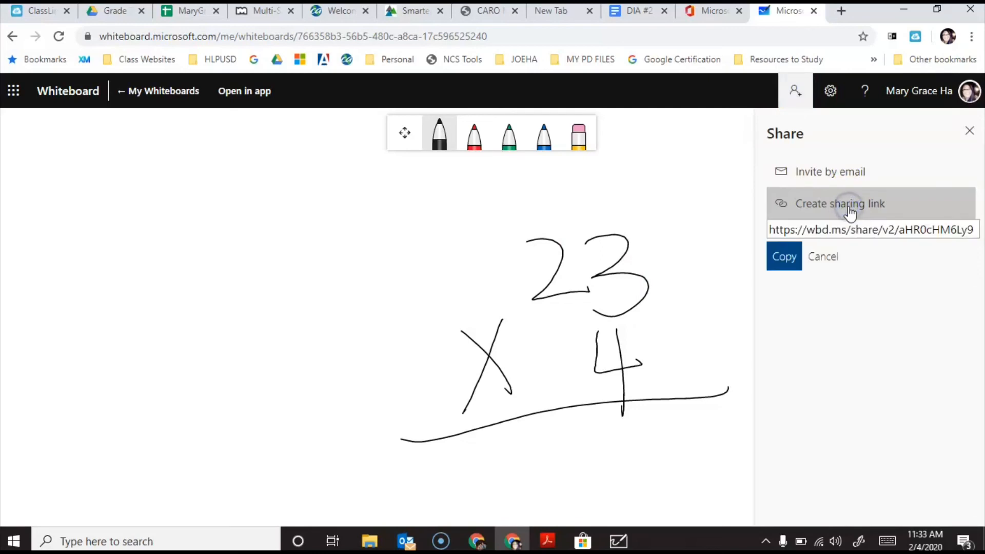
pyautogui.click(689, 180)
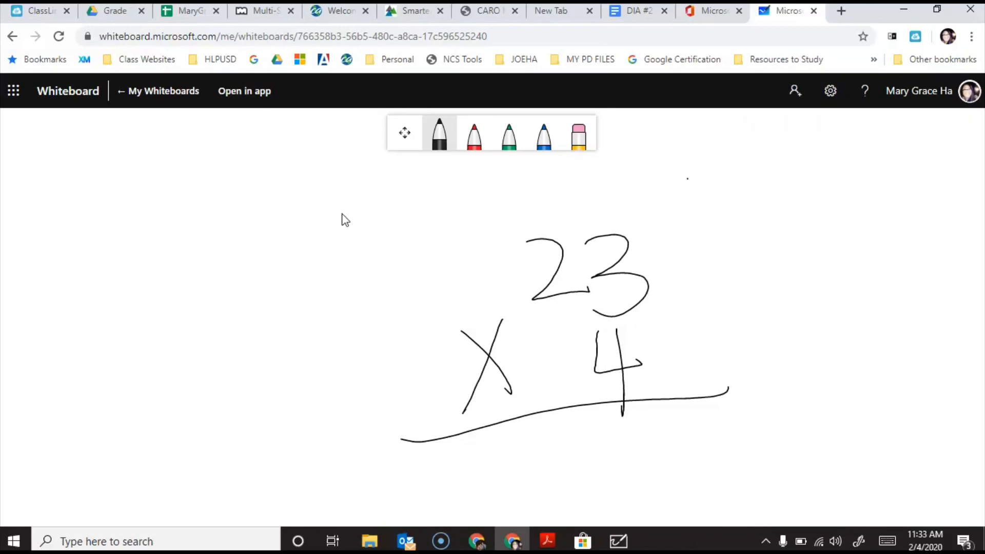